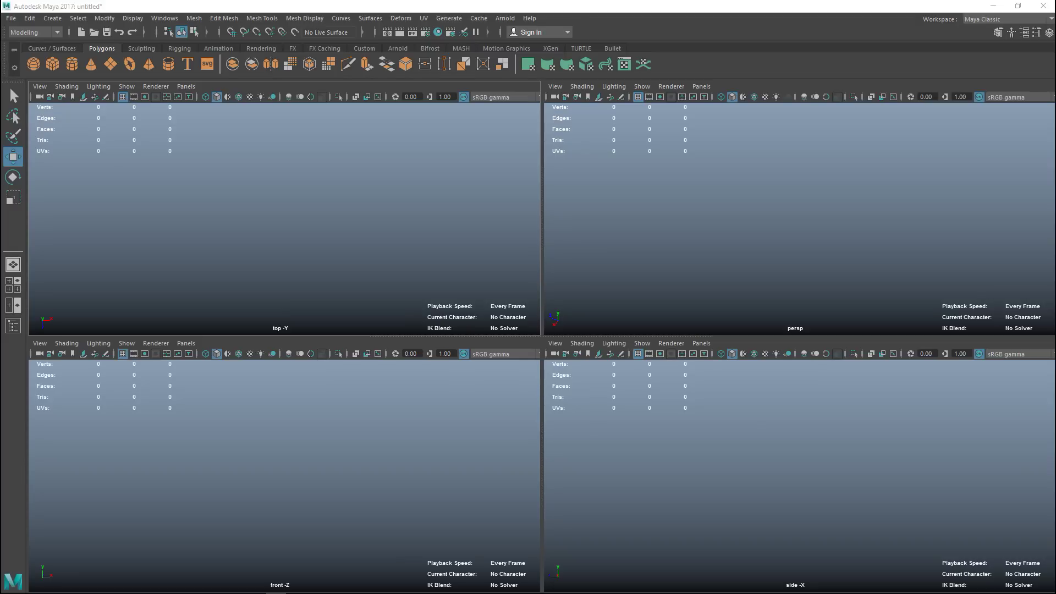
# Step: Maximize the perspective view and turn on the grid display
pyautogui.press('space')
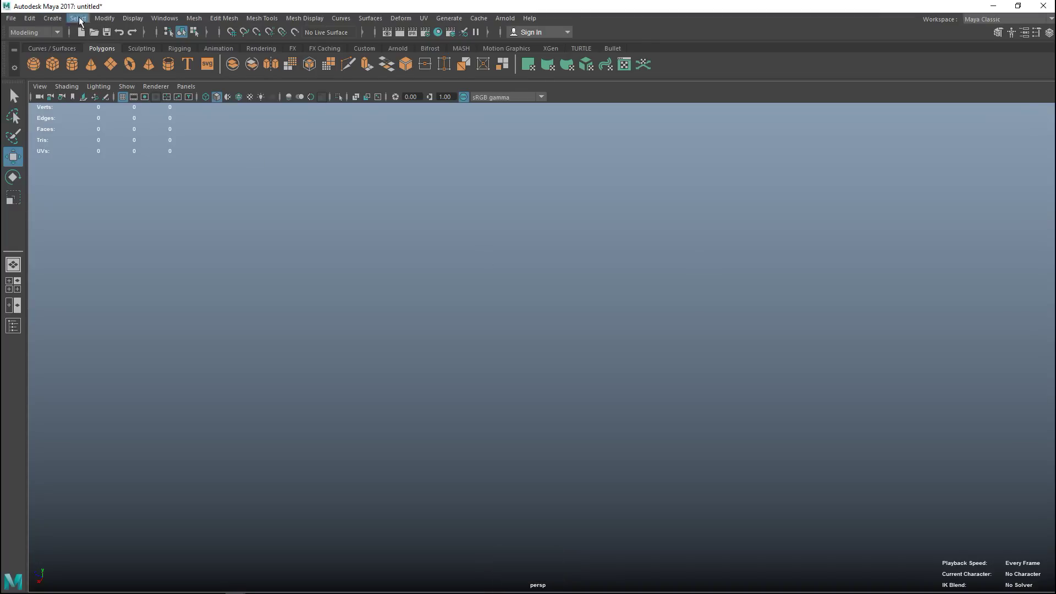
pyautogui.click(133, 18)
pyautogui.click(145, 47)
pyautogui.scroll(-5, 434, 342)
pyautogui.keyDown('alt'); pyautogui.moveTo(434, 342); pyautogui.dragTo(476, 368); pyautogui.keyUp('alt')
pyautogui.scroll(3, 478, 367)
pyautogui.keyDown('alt'); pyautogui.moveTo(481, 368); pyautogui.dragTo(535, 368, button='middle'); pyautogui.keyUp('alt')
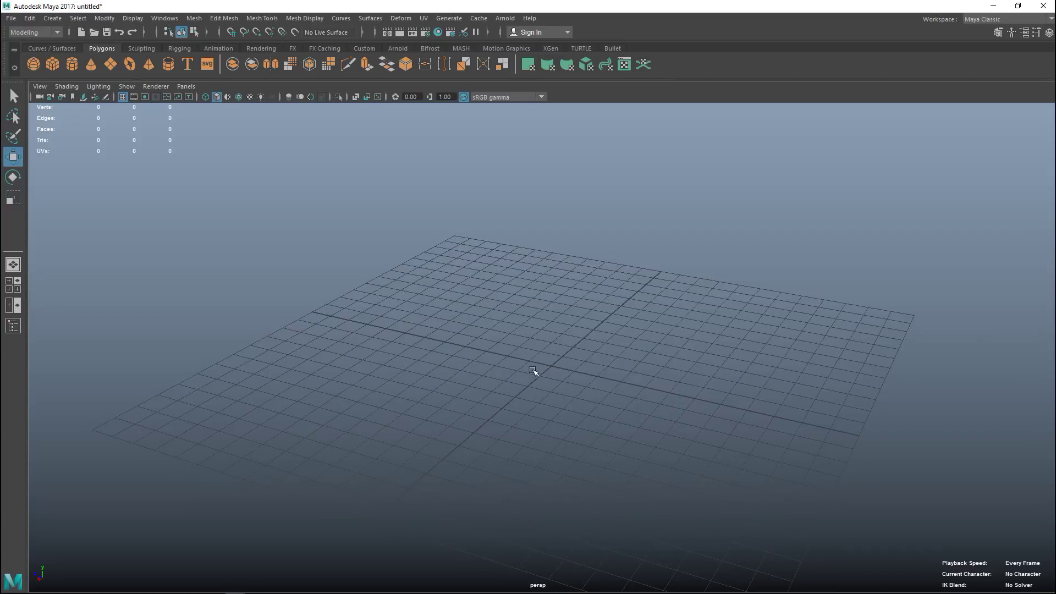
# Step: Create a polygon cube at the origin in the perspective view
pyautogui.click(52, 62)
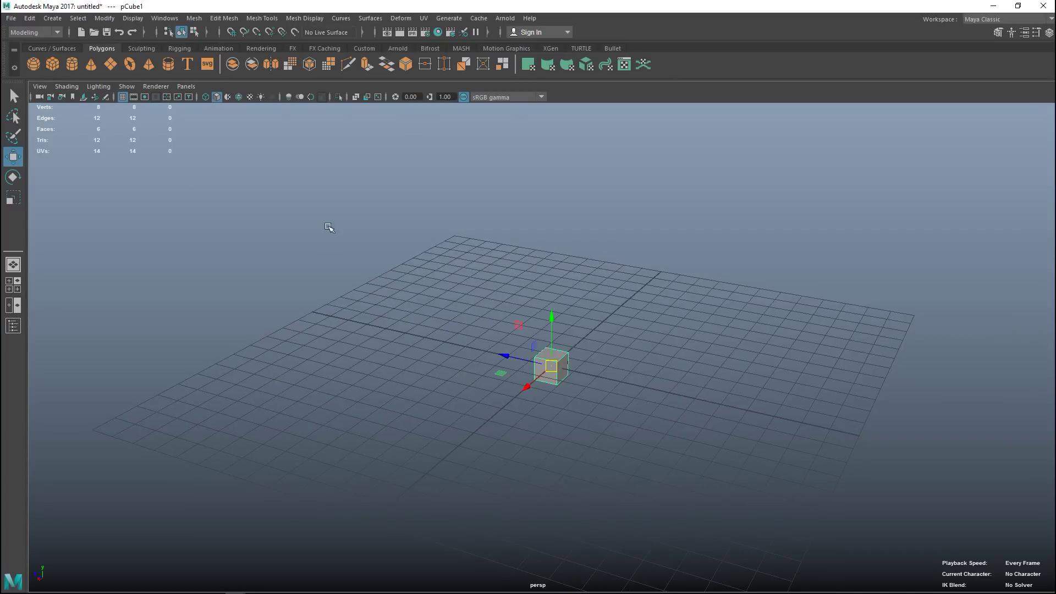
pyautogui.scroll(6, 607, 374)
pyautogui.keyDown('alt'); pyautogui.moveTo(609, 382); pyautogui.dragTo(593, 341); pyautogui.keyUp('alt')
pyautogui.keyDown('alt'); pyautogui.moveTo(593, 341); pyautogui.dragTo(608, 349, button='middle'); pyautogui.keyUp('alt')
pyautogui.moveTo(627, 382)
pyautogui.keyDown('alt'); pyautogui.mouseDown()
pyautogui.moveTo(638, 370)
pyautogui.moveTo(632, 378)
pyautogui.mouseUp(); pyautogui.keyUp('alt')
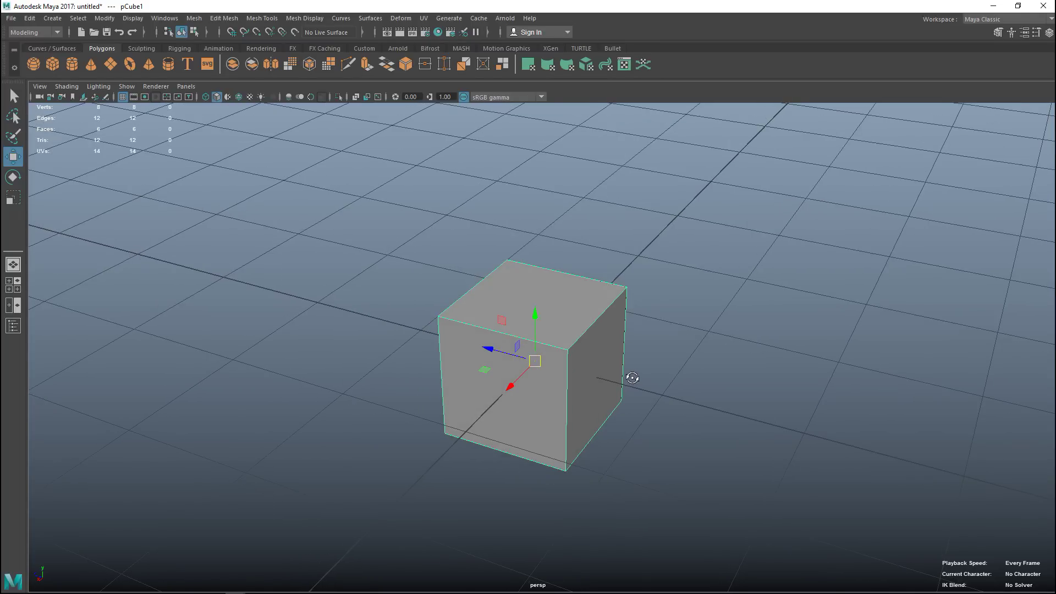
pyautogui.keyDown('alt'); pyautogui.moveTo(632, 377); pyautogui.dragTo(631, 370, button='middle'); pyautogui.keyUp('alt')
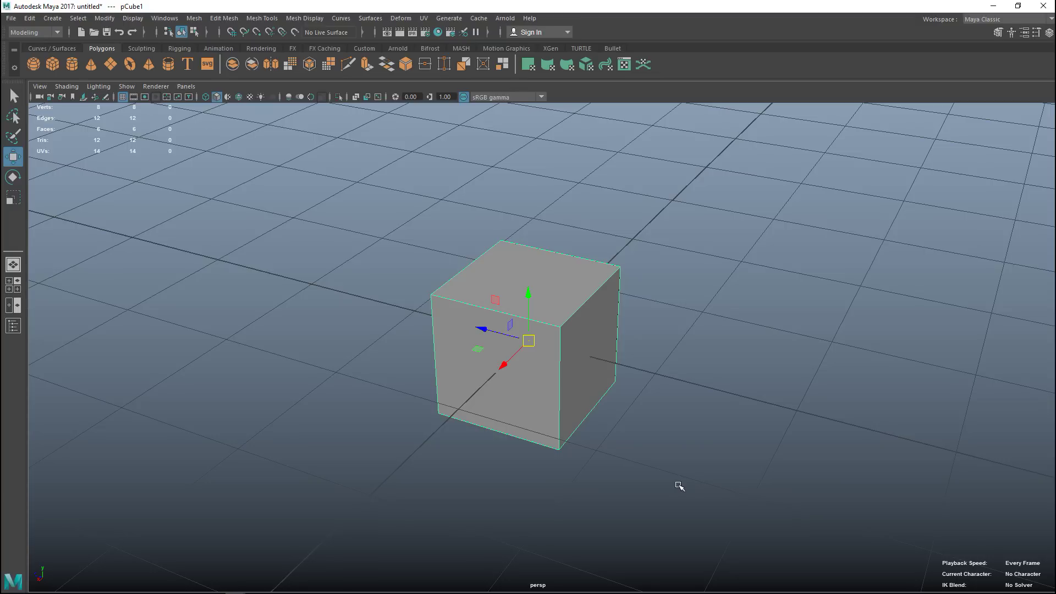
# Step: Select the upper corner vertex on the near side of the cube and maximize the front view
pyautogui.moveTo(517, 269); pyautogui.dragTo(419, 308, button='right')
pyautogui.moveTo(420, 292); pyautogui.dragTo(447, 323)
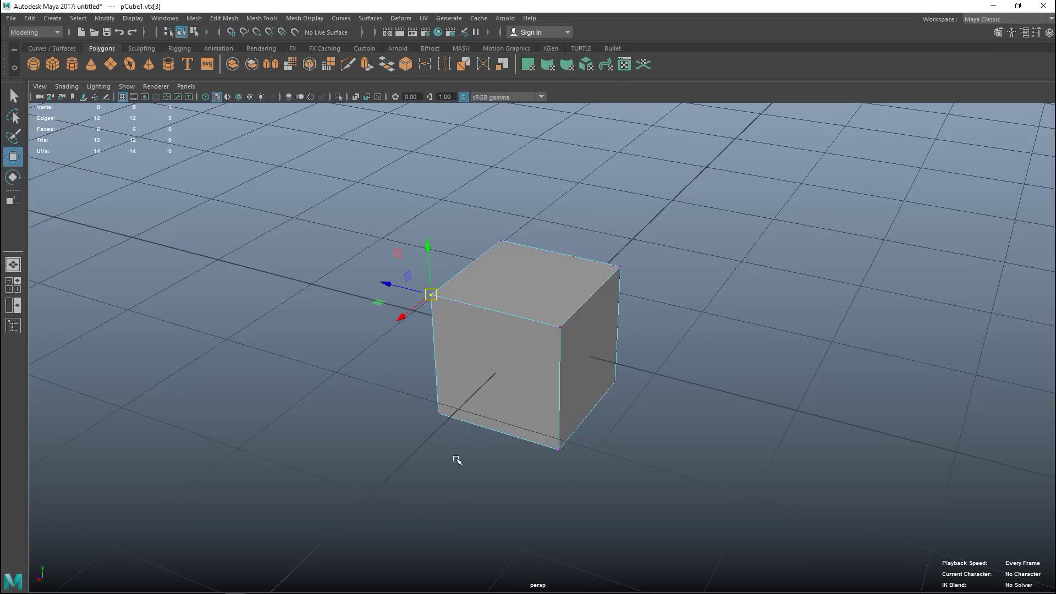
pyautogui.click(17, 284)
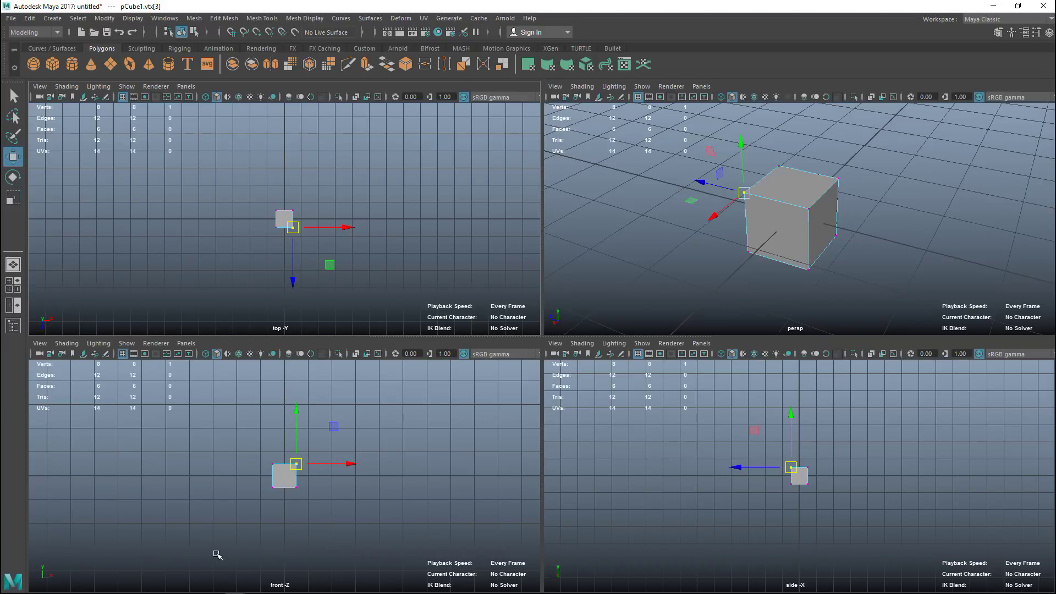
pyautogui.press('space')
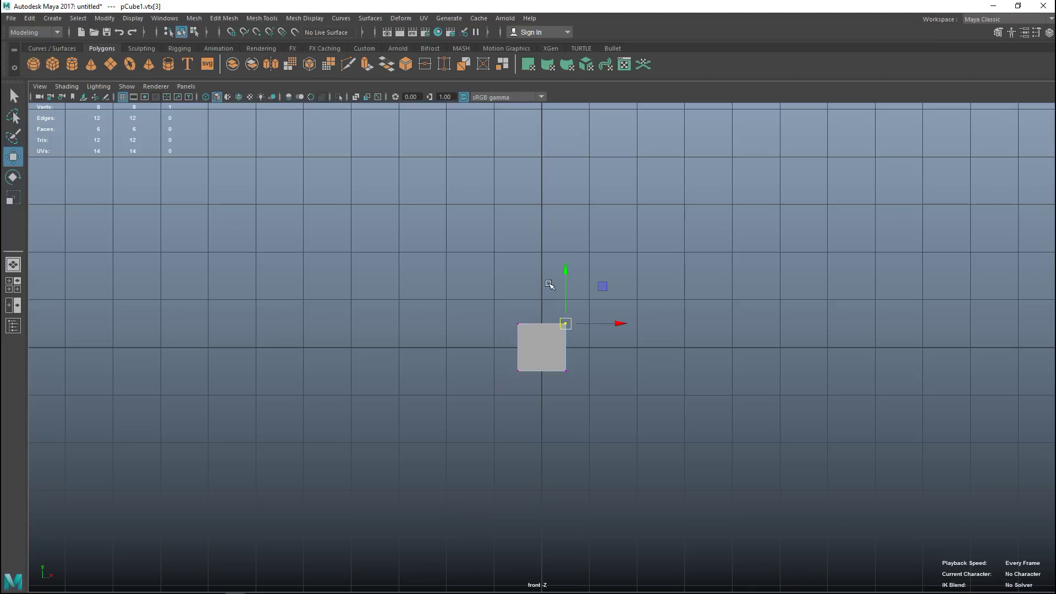
# Step: Return the cube to object mode and move it vertically and sideways in the front view, leaving it close to the origin
pyautogui.moveTo(522, 362); pyautogui.dragTo(574, 252, button='right')
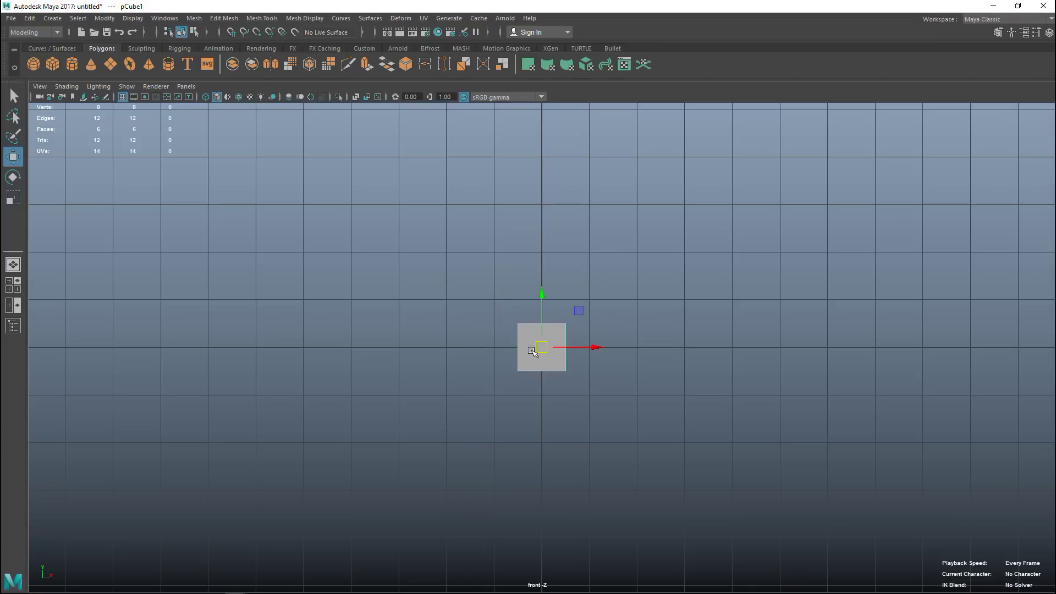
pyautogui.moveTo(542, 297); pyautogui.dragTo(543, 188)
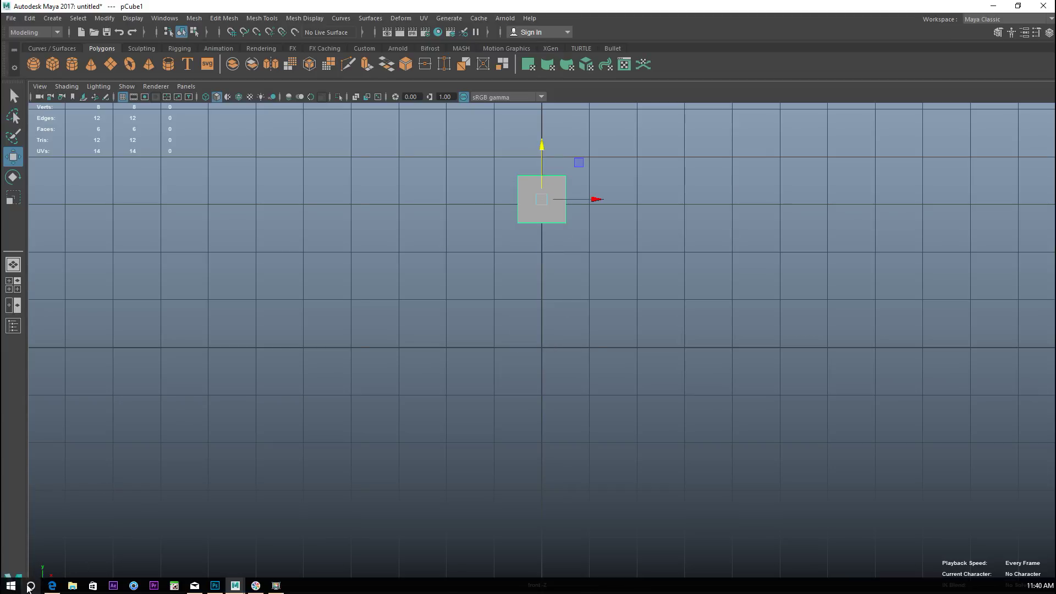
pyautogui.moveTo(543, 146); pyautogui.dragTo(547, 286)
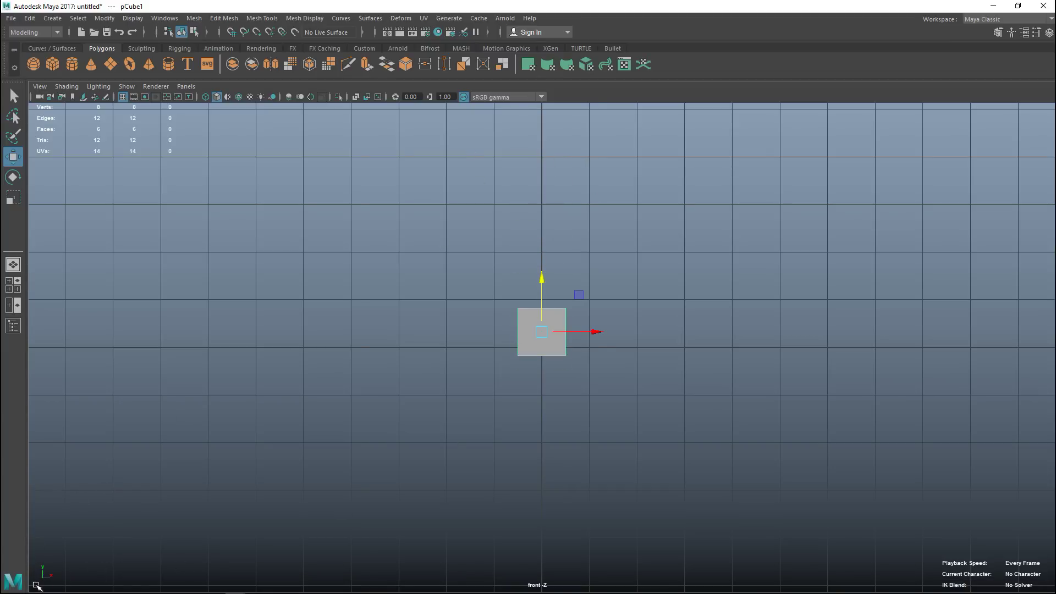
pyautogui.moveTo(598, 332); pyautogui.dragTo(604, 398)
pyautogui.moveTo(546, 280); pyautogui.dragTo(603, 368)
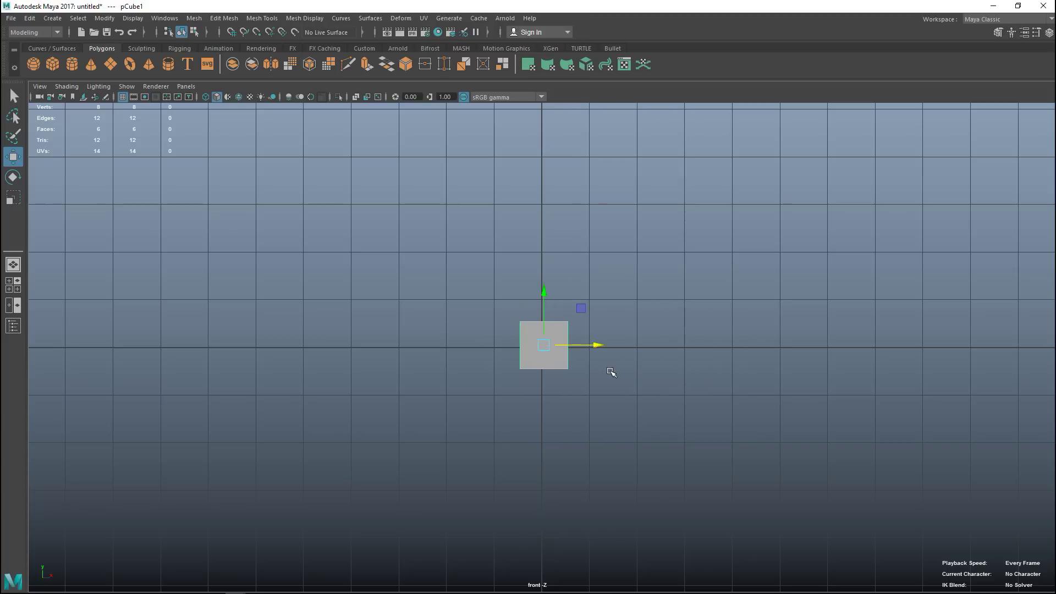
# Step: Move the cube along the Z axis from the four-view layout and bring it back near the origin in the perspective view
pyautogui.click(16, 290)
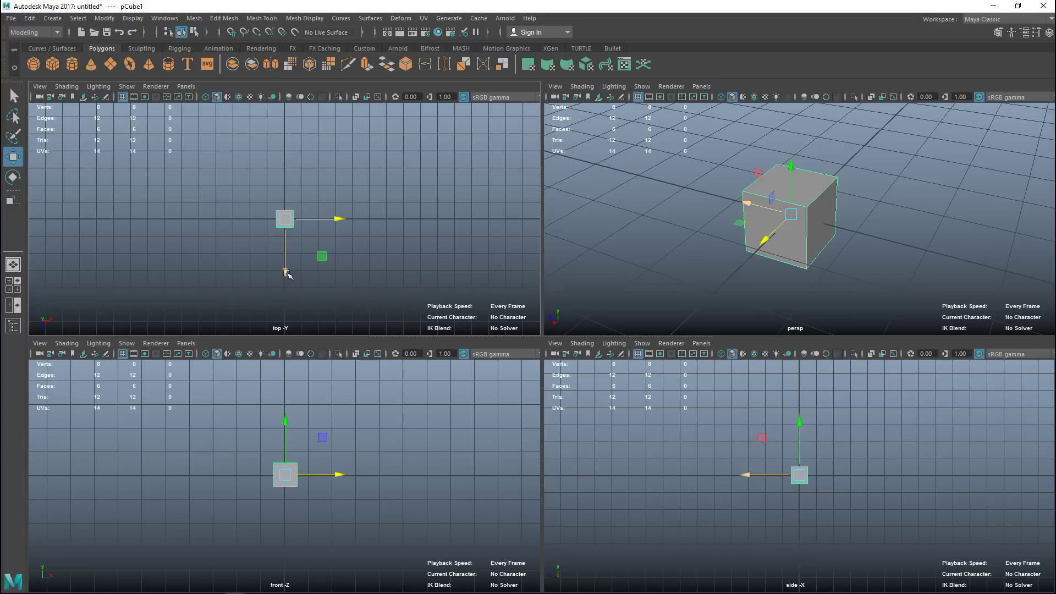
pyautogui.moveTo(284, 276); pyautogui.dragTo(311, 281)
pyautogui.press('space')
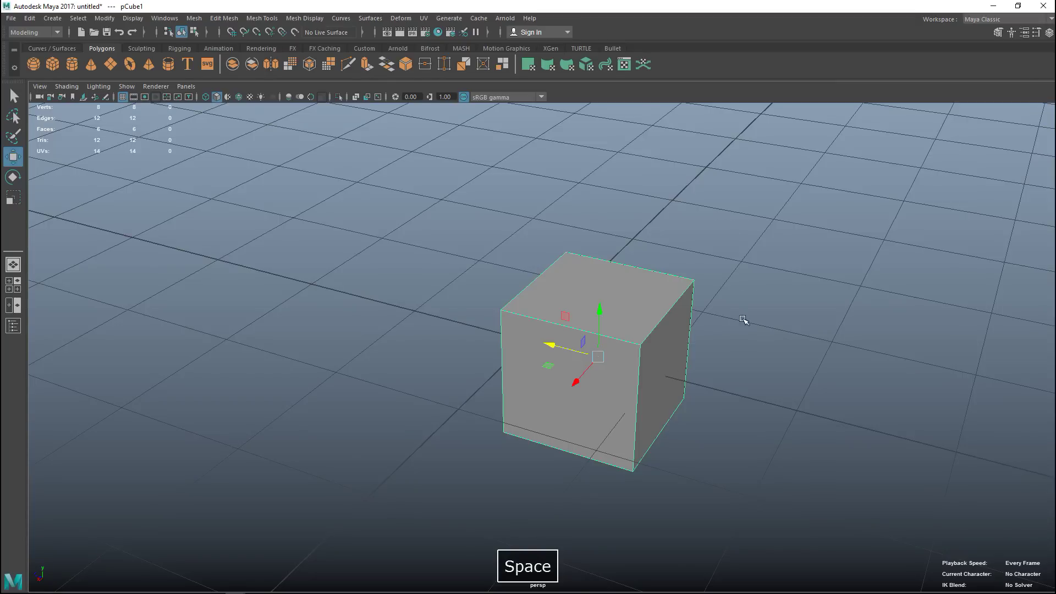
pyautogui.moveTo(548, 353); pyautogui.dragTo(489, 349)
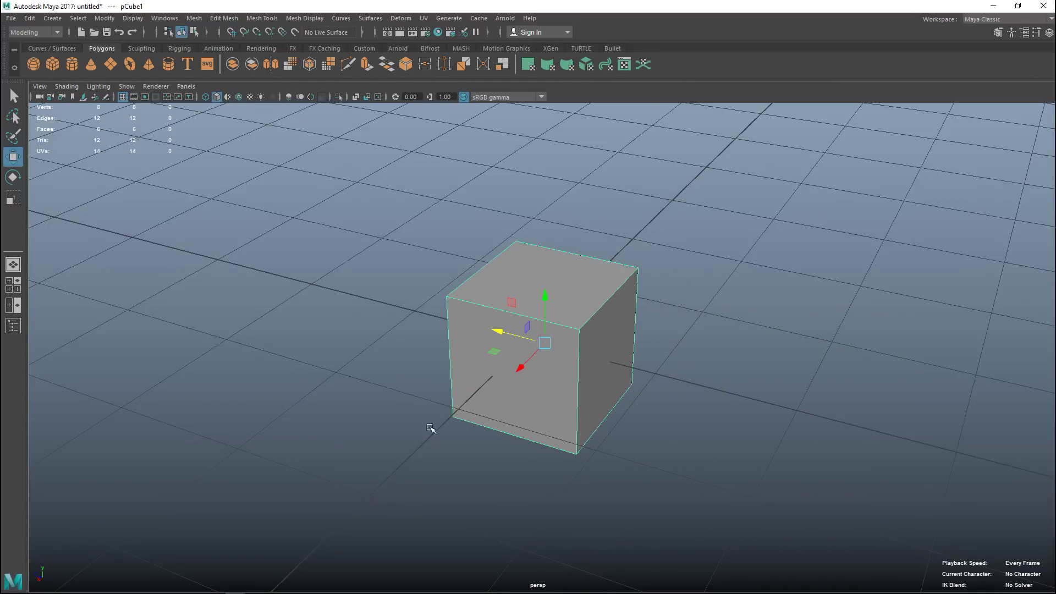
# Step: Select individual corner vertices of the cube's top face one after another in the maximized perspective view
pyautogui.click(10, 284)
pyautogui.press('space')
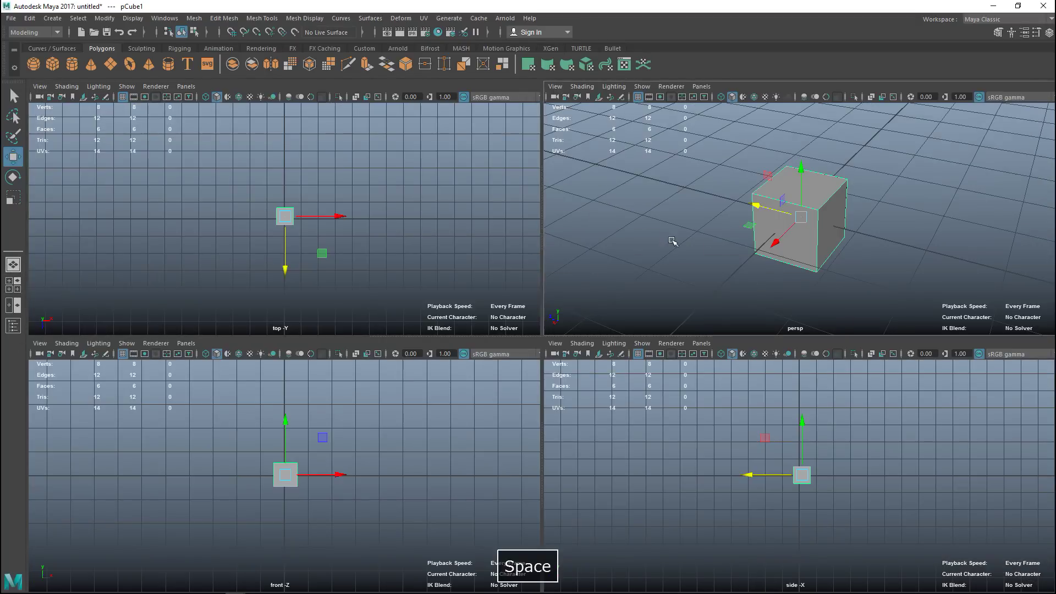
pyautogui.keyDown('alt'); pyautogui.moveTo(530, 407); pyautogui.dragTo(400, 456); pyautogui.keyUp('alt')
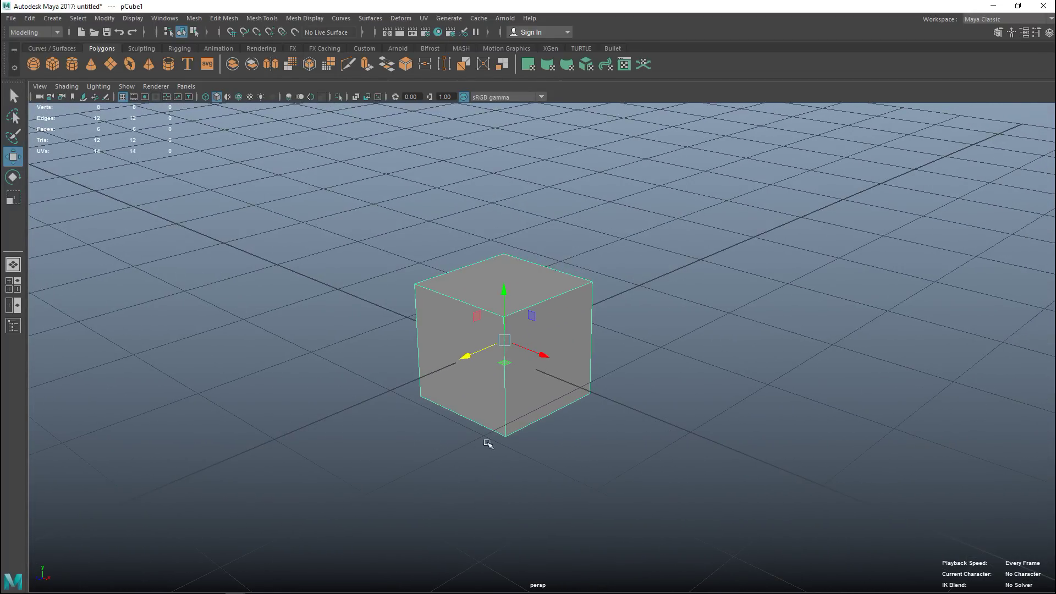
pyautogui.moveTo(538, 432)
pyautogui.keyDown('alt'); pyautogui.mouseDown()
pyautogui.moveTo(533, 417)
pyautogui.moveTo(547, 439)
pyautogui.moveTo(554, 424)
pyautogui.mouseUp(); pyautogui.keyUp('alt')
pyautogui.keyDown('alt'); pyautogui.moveTo(544, 420); pyautogui.dragTo(589, 471, button='middle'); pyautogui.keyUp('alt')
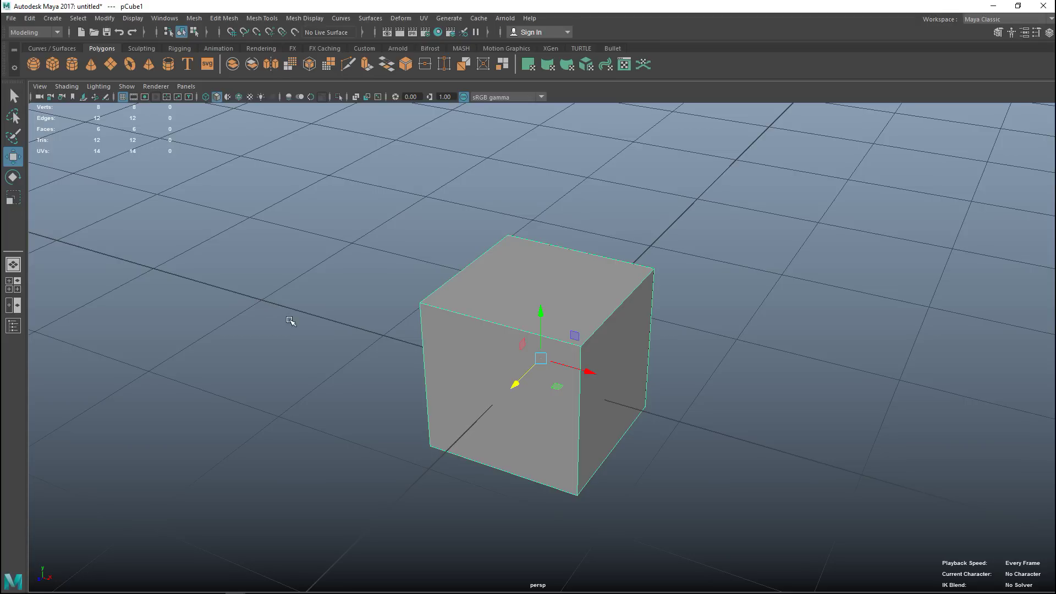
pyautogui.scroll(-2, 463, 375)
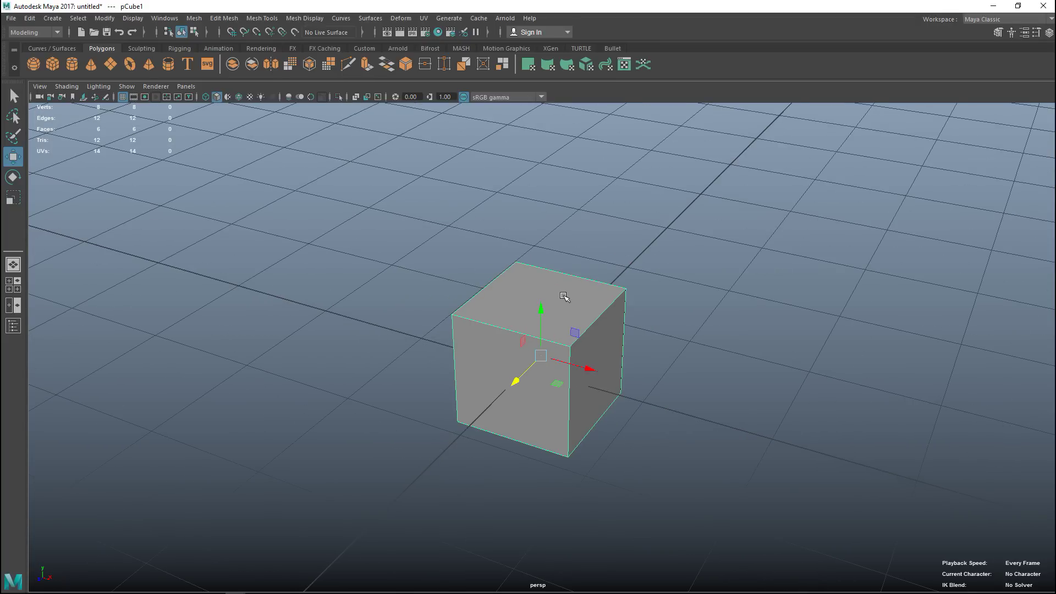
pyautogui.moveTo(462, 322); pyautogui.dragTo(404, 266, button='right')
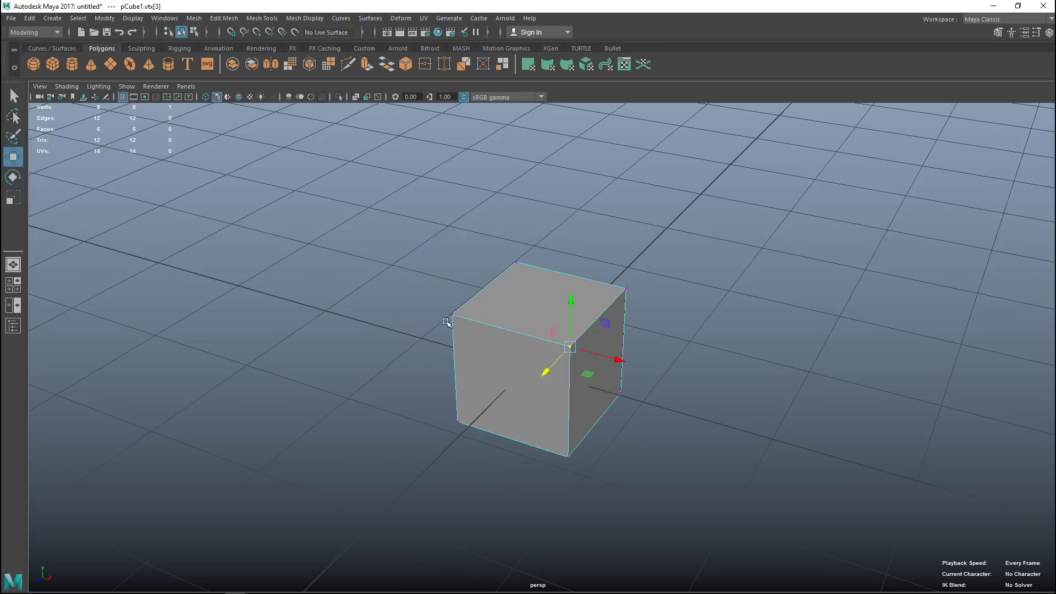
pyautogui.moveTo(437, 298); pyautogui.dragTo(457, 338)
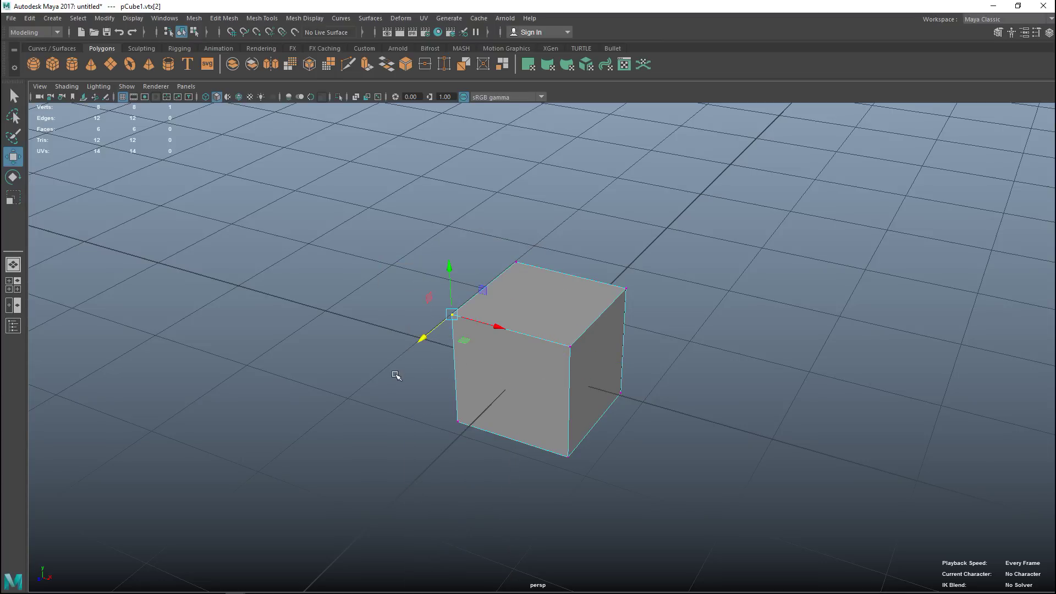
pyautogui.scroll(3, 403, 389)
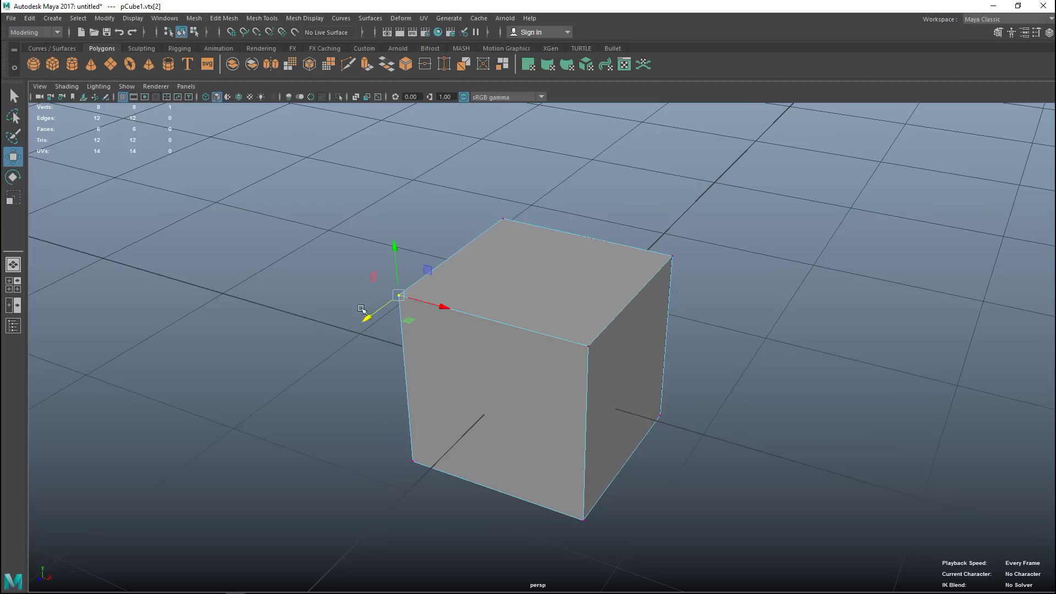
pyautogui.moveTo(498, 208); pyautogui.dragTo(512, 230)
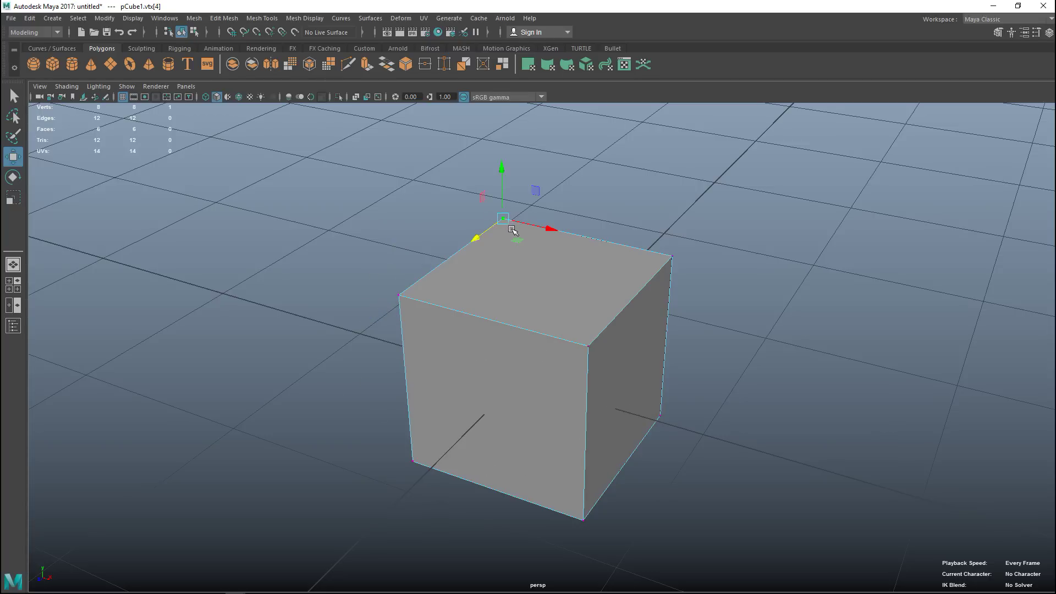
# Step: Select the top face's left edge, the corner vertex at its end, the edge again, and finally the whole top face
pyautogui.moveTo(432, 272); pyautogui.dragTo(428, 236, button='right')
pyautogui.click(445, 261)
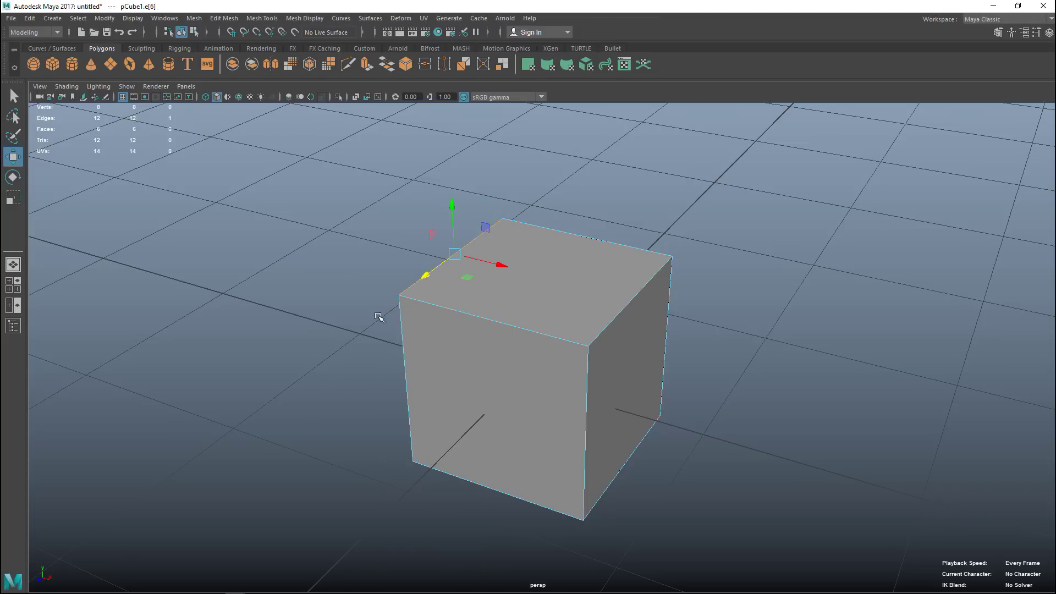
pyautogui.click(403, 303)
pyautogui.moveTo(399, 300); pyautogui.dragTo(341, 266, button='right')
pyautogui.click(399, 296)
pyautogui.moveTo(455, 250); pyautogui.dragTo(455, 220, button='right')
pyautogui.click(461, 243)
pyautogui.moveTo(556, 264); pyautogui.dragTo(556, 290, button='right')
pyautogui.click(559, 272)
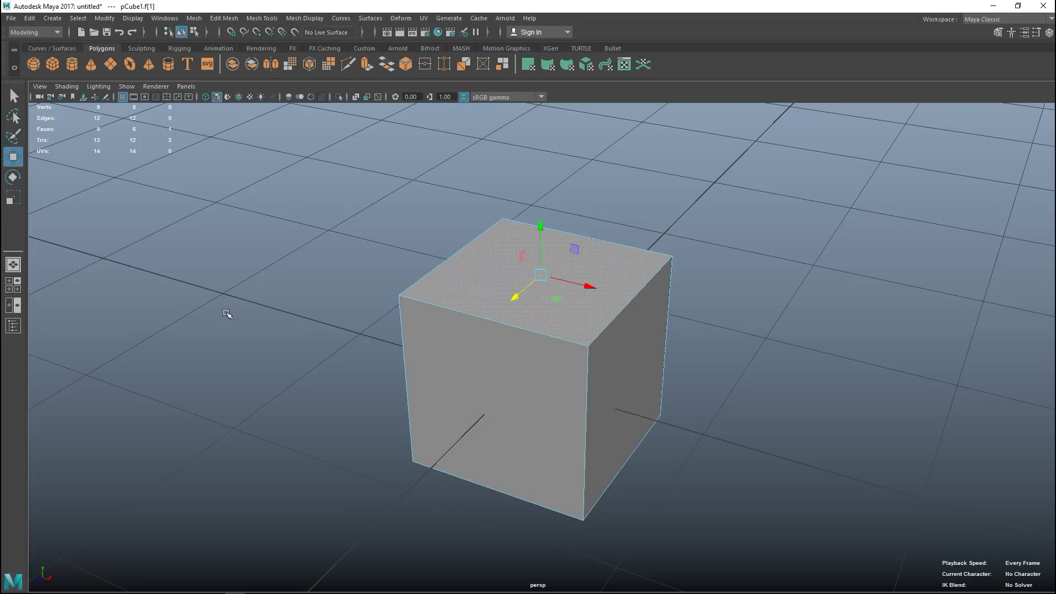
# Step: Select the whole cube in object mode in the maximized front view and hide it
pyautogui.scroll(-5, 226, 313)
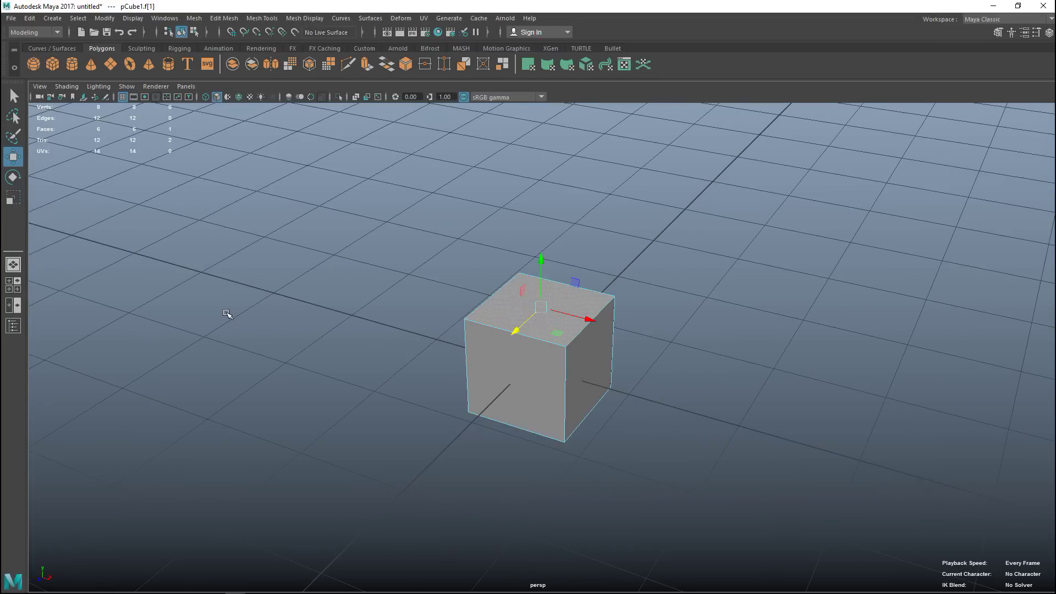
pyautogui.click(15, 289)
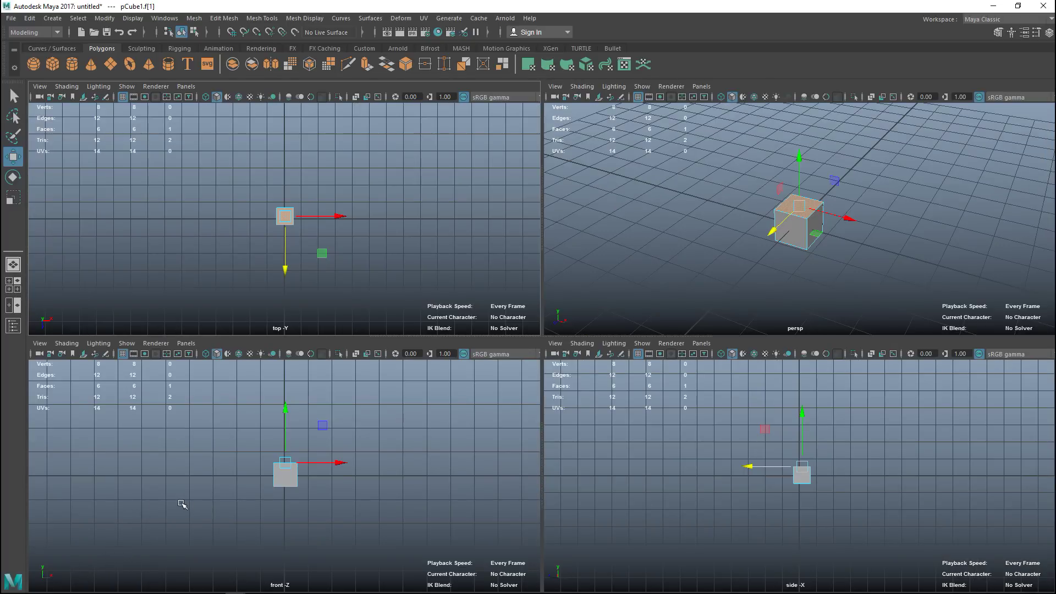
pyautogui.press('space')
pyautogui.moveTo(530, 346); pyautogui.dragTo(583, 250, button='right')
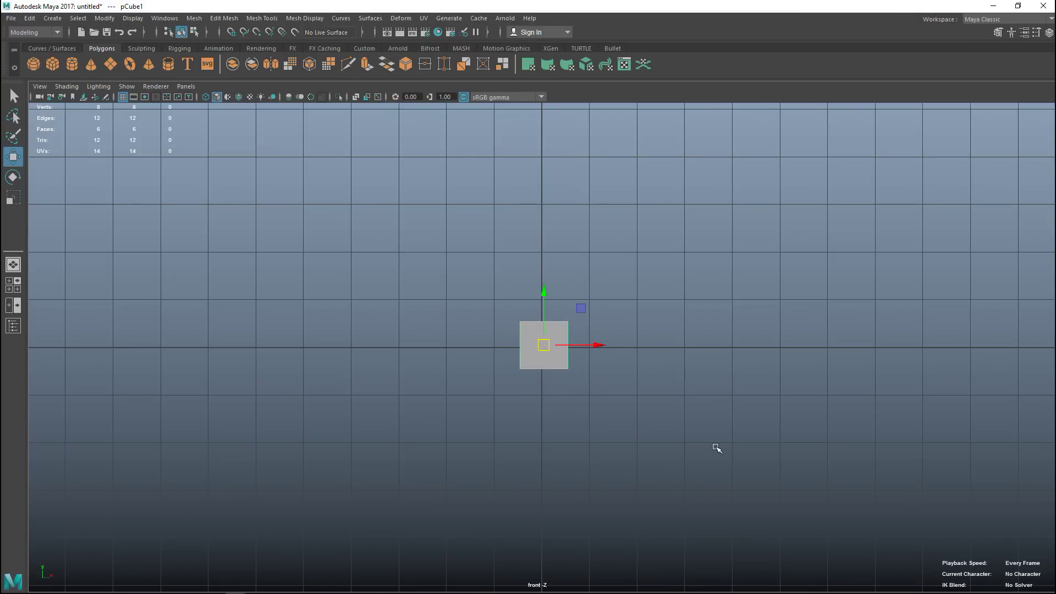
pyautogui.hotkey('ctrl', 'h')
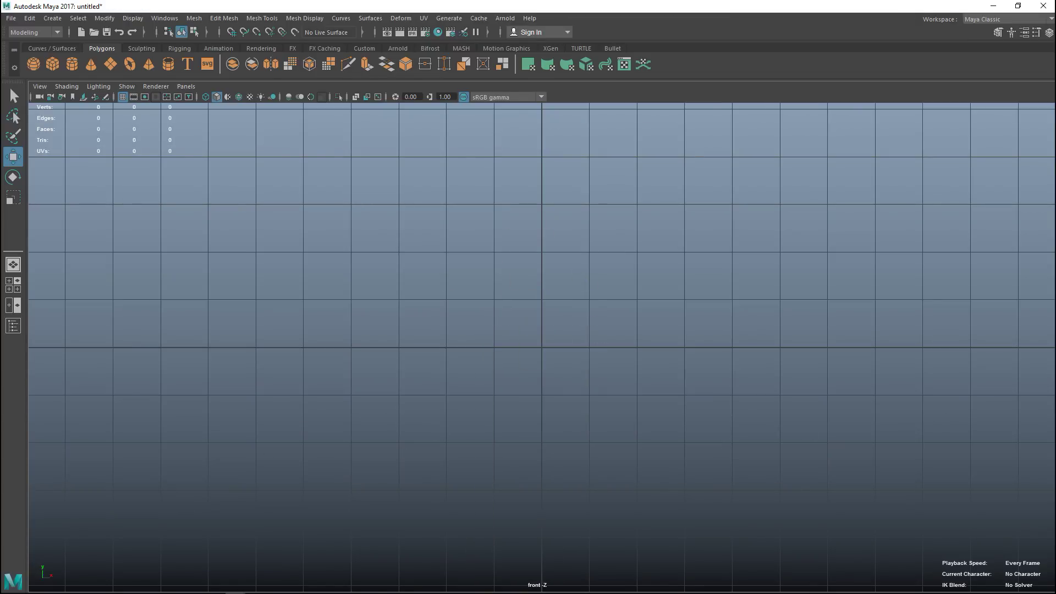
# Step: Make layer1 visible in the Layer Editor to show the topology reference image, and turn off the grid
pyautogui.click(1048, 33)
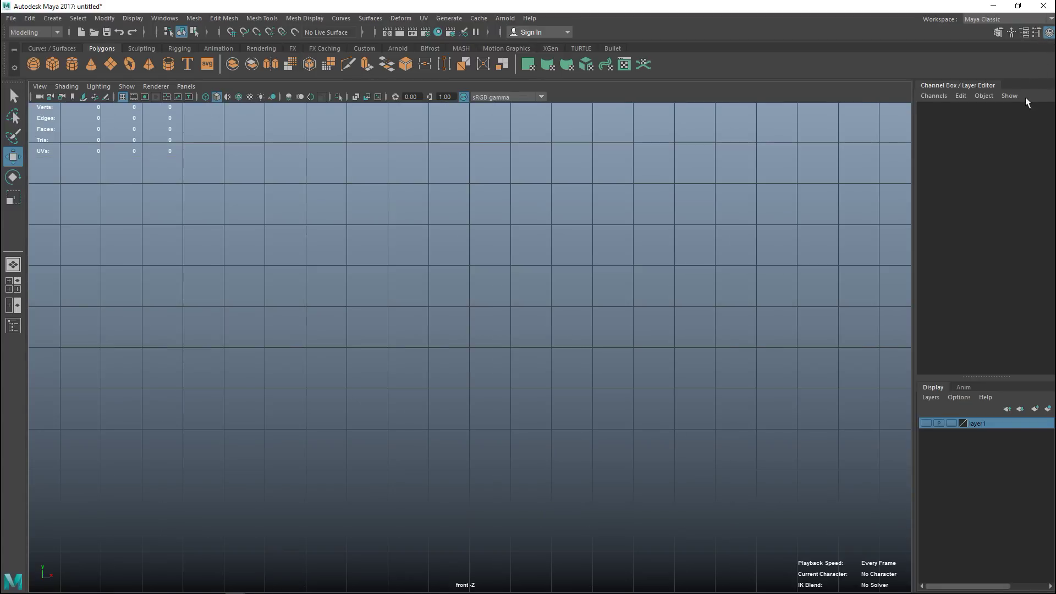
pyautogui.click(925, 423)
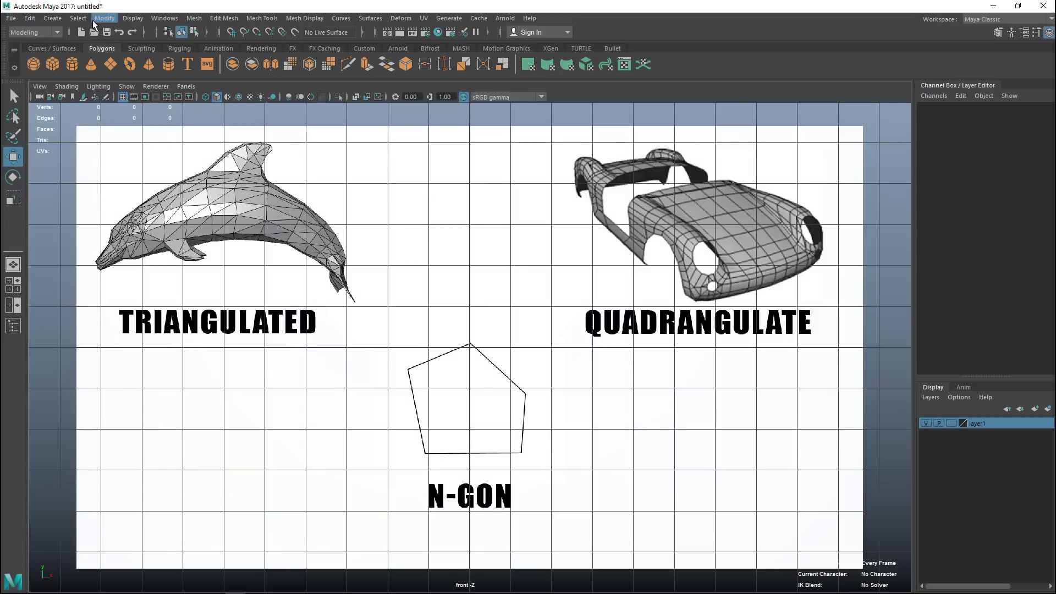
pyautogui.click(130, 18)
pyautogui.click(145, 46)
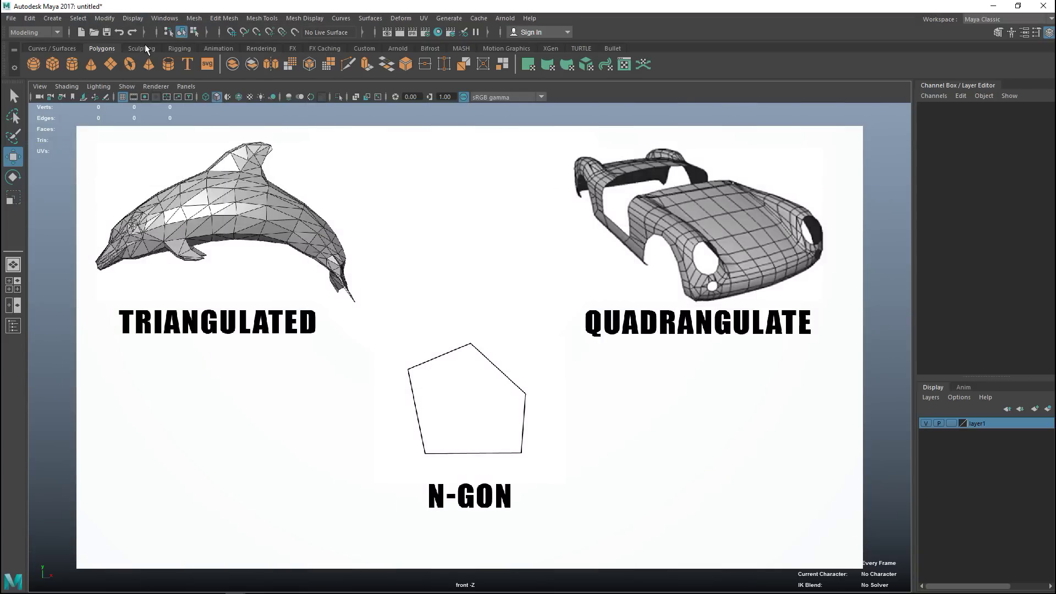
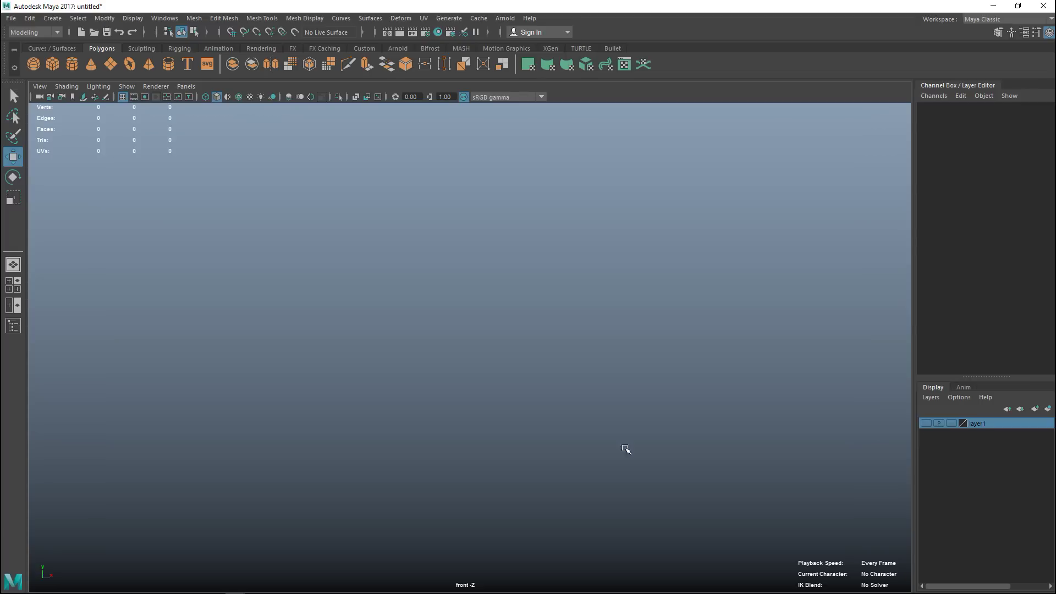
# Step: Turn the grid back on from the four-view layout and maximize the perspective view
pyautogui.click(13, 284)
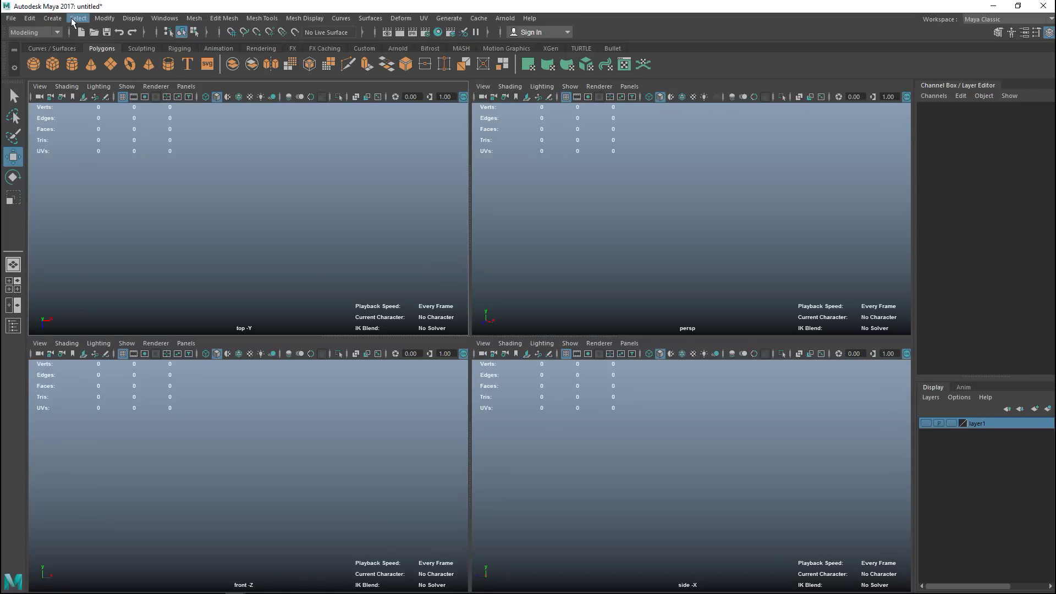
pyautogui.click(133, 18)
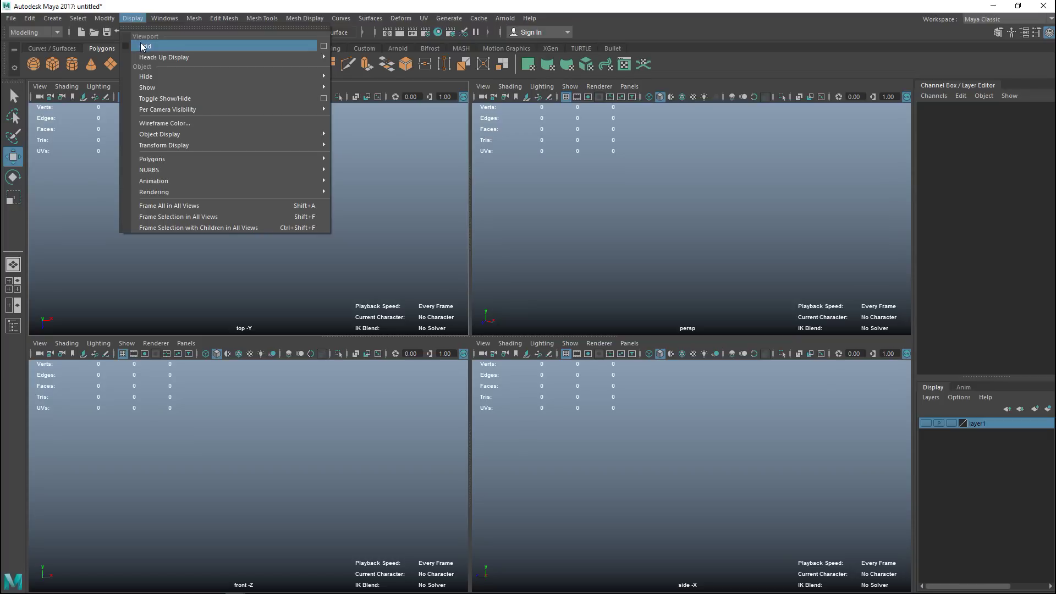
pyautogui.click(144, 47)
pyautogui.press('space')
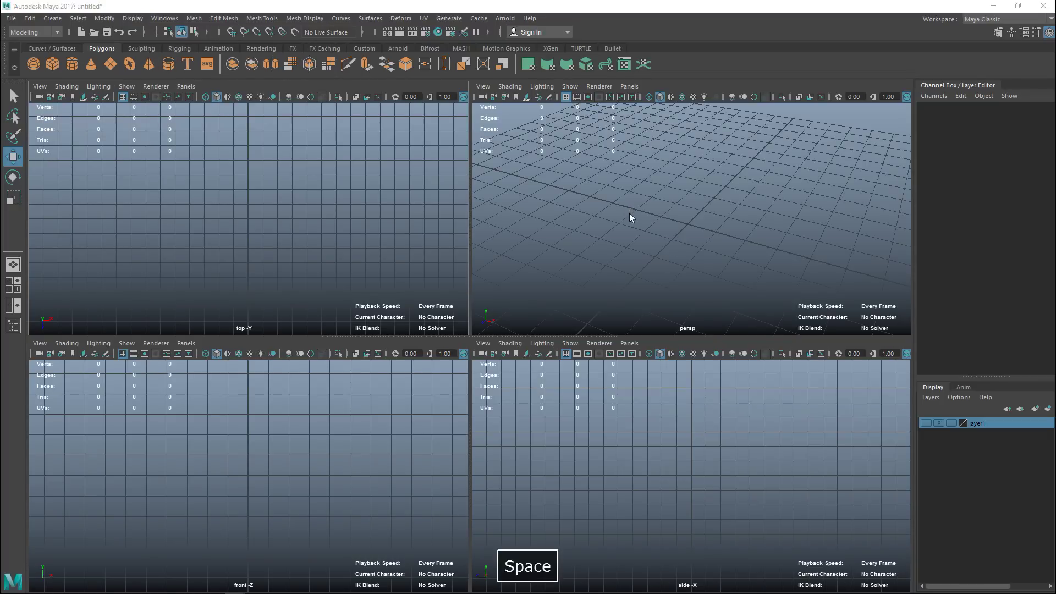
pyautogui.scroll(-6, 578, 255)
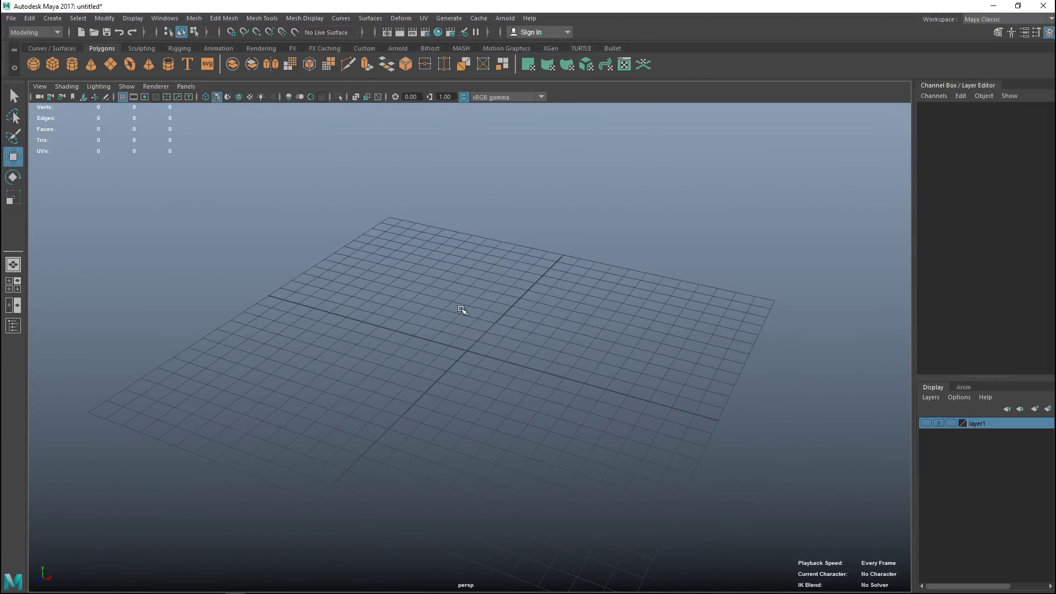
pyautogui.keyDown('alt'); pyautogui.moveTo(461, 309); pyautogui.dragTo(431, 349); pyautogui.keyUp('alt')
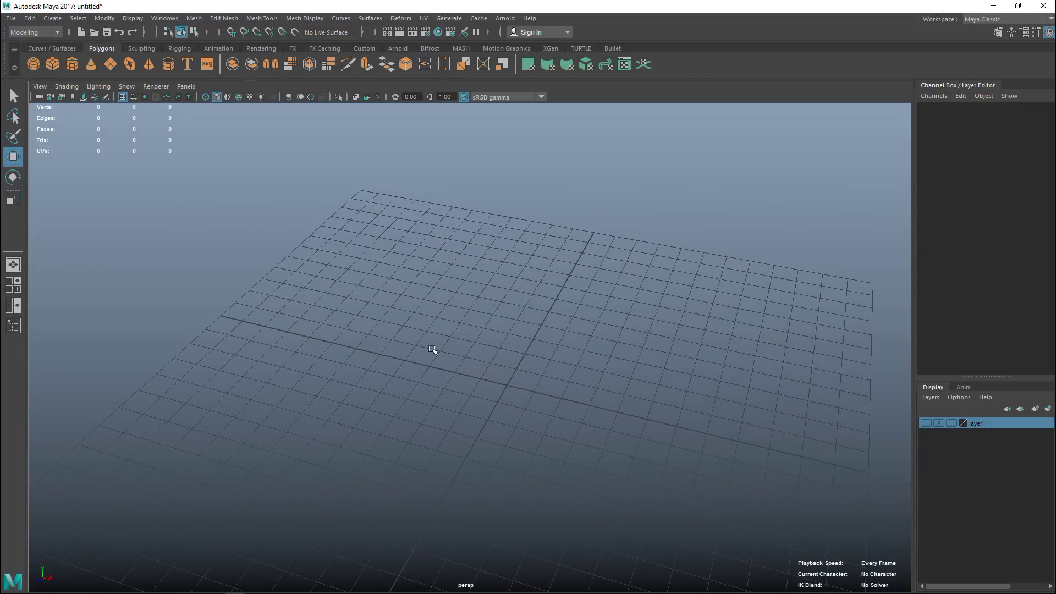
# Step: Create a polygon cube at the center of the grid in the perspective view
pyautogui.click(53, 64)
pyautogui.scroll(4, 560, 444)
pyautogui.keyDown('alt'); pyautogui.moveTo(575, 436); pyautogui.dragTo(511, 363); pyautogui.keyUp('alt')
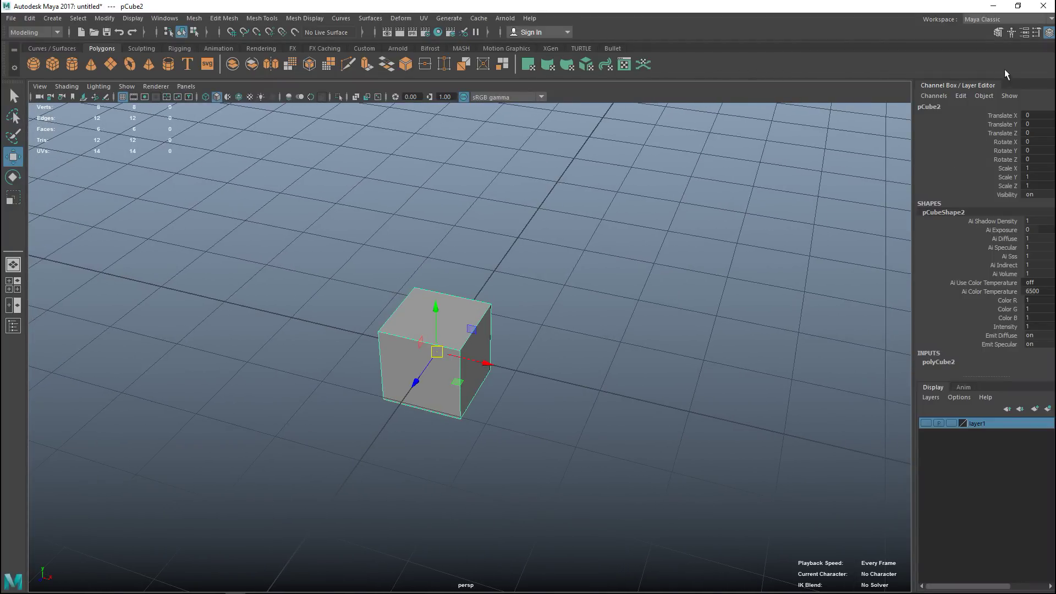
# Step: Set the cube's width, height and depth subdivisions to 10 each in its creation attributes
pyautogui.click(1049, 33)
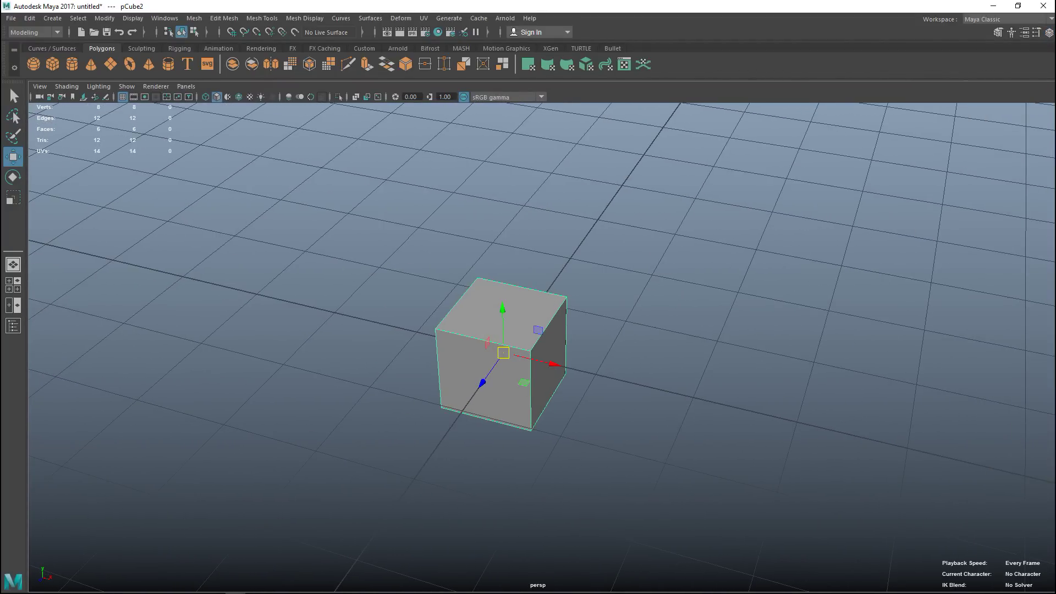
pyautogui.hotkey('ctrl', 'a')
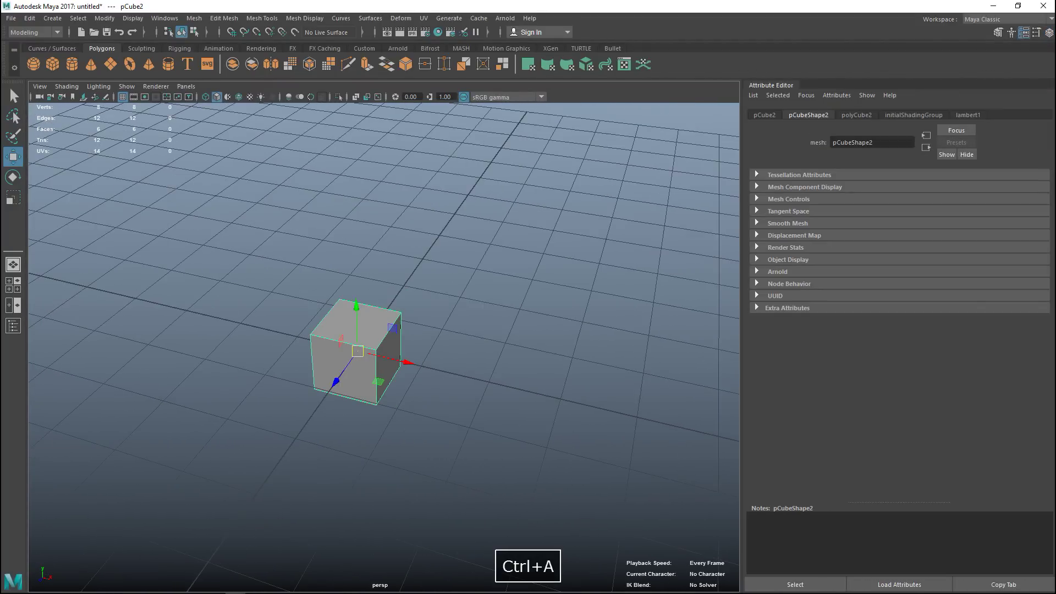
pyautogui.click(856, 115)
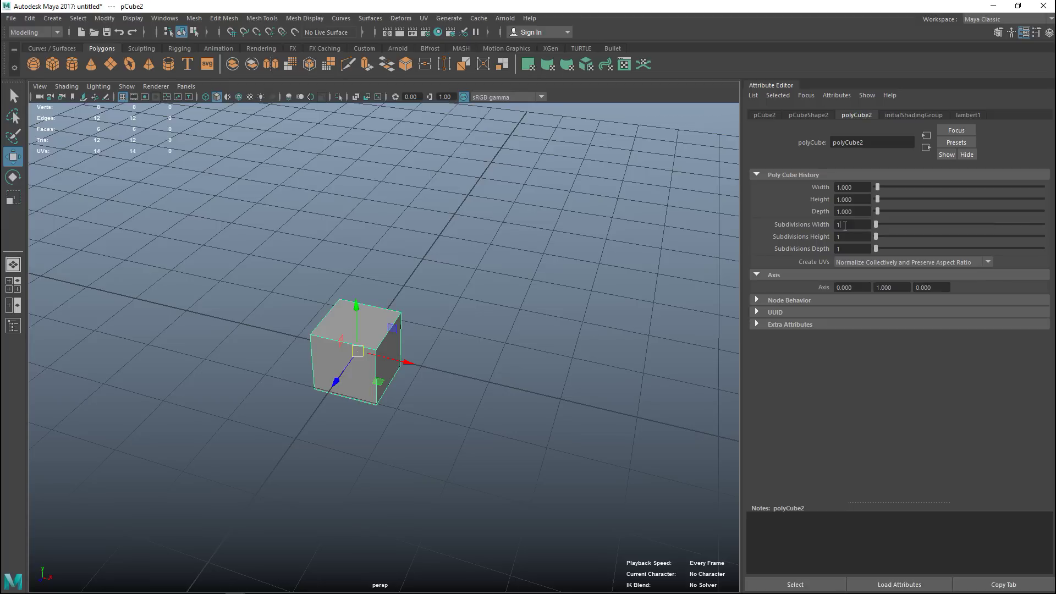
pyautogui.write('0')
pyautogui.press('Tab')
pyautogui.write('10')
pyautogui.press('Tab')
pyautogui.write('10')
pyautogui.press('Return')
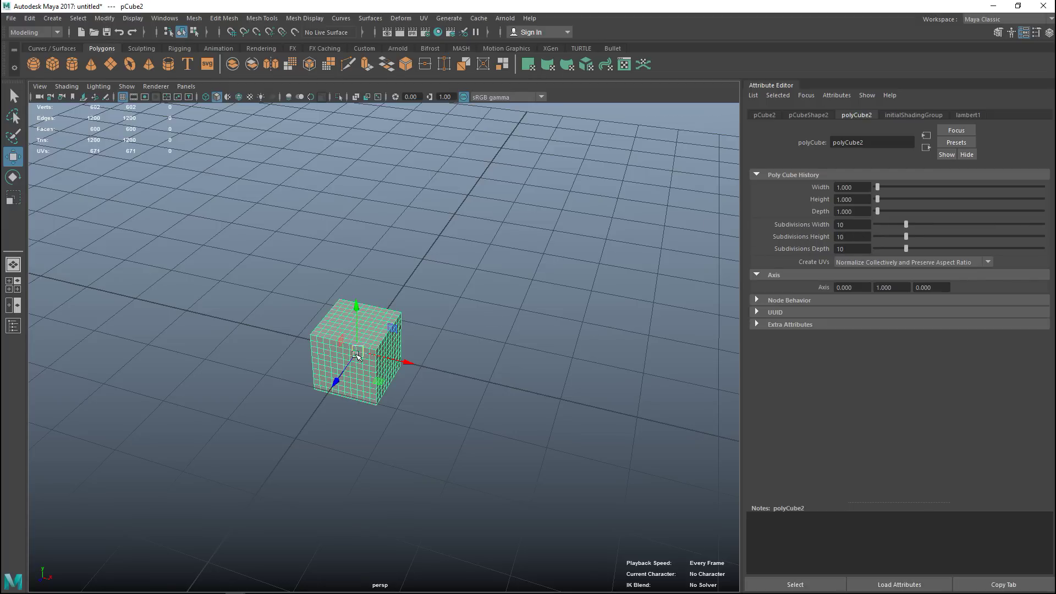
# Step: Examine the quad faces of the subdivided cube up close and hide the Attribute Editor
pyautogui.scroll(3, 374, 364)
pyautogui.scroll(2, 374, 364)
pyautogui.keyDown('alt'); pyautogui.moveTo(374, 366); pyautogui.dragTo(386, 407); pyautogui.keyUp('alt')
pyautogui.scroll(2, 387, 407)
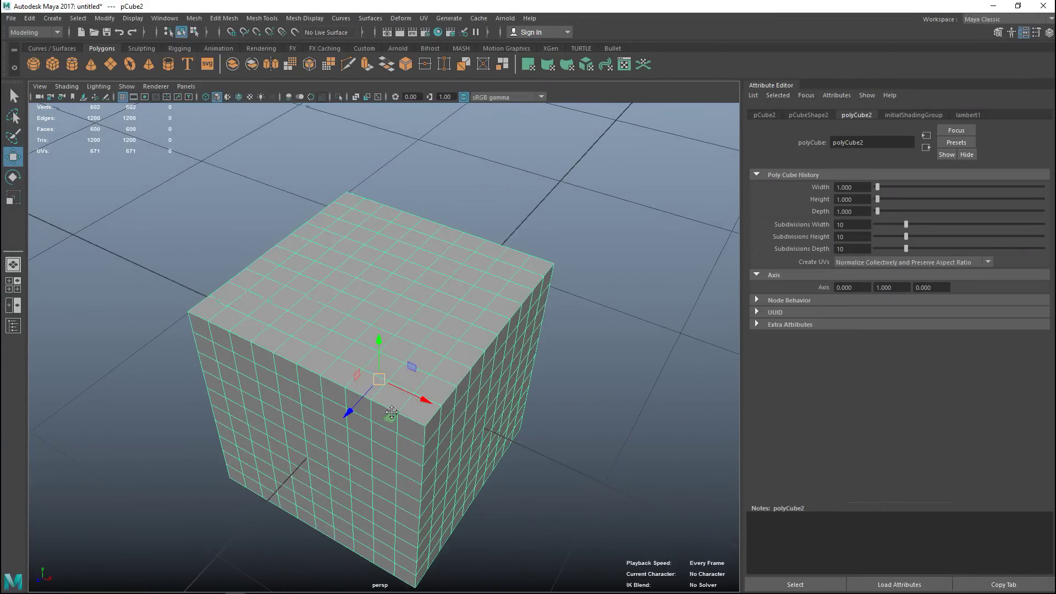
pyautogui.keyDown('alt'); pyautogui.moveTo(401, 388); pyautogui.dragTo(415, 379, button='middle'); pyautogui.keyUp('alt')
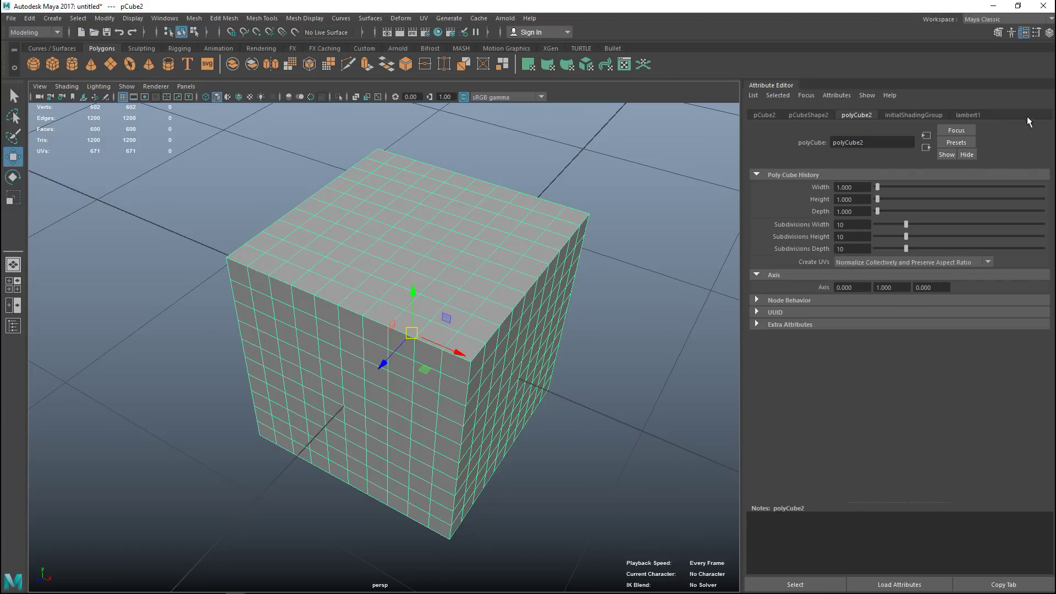
pyautogui.click(1024, 34)
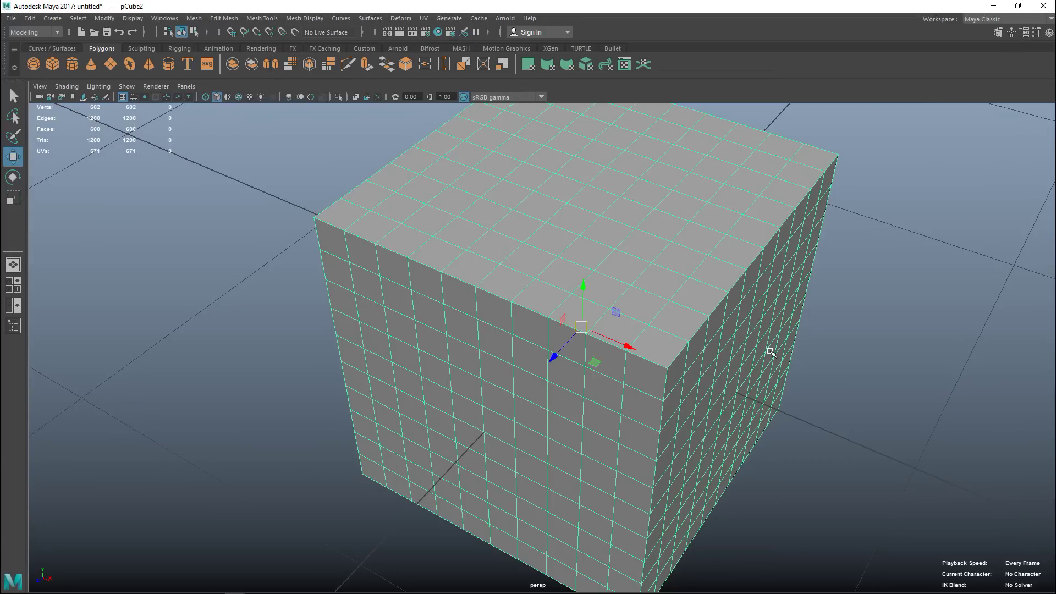
pyautogui.scroll(-3, 766, 354)
pyautogui.keyDown('alt'); pyautogui.moveTo(694, 312); pyautogui.dragTo(660, 403); pyautogui.keyUp('alt')
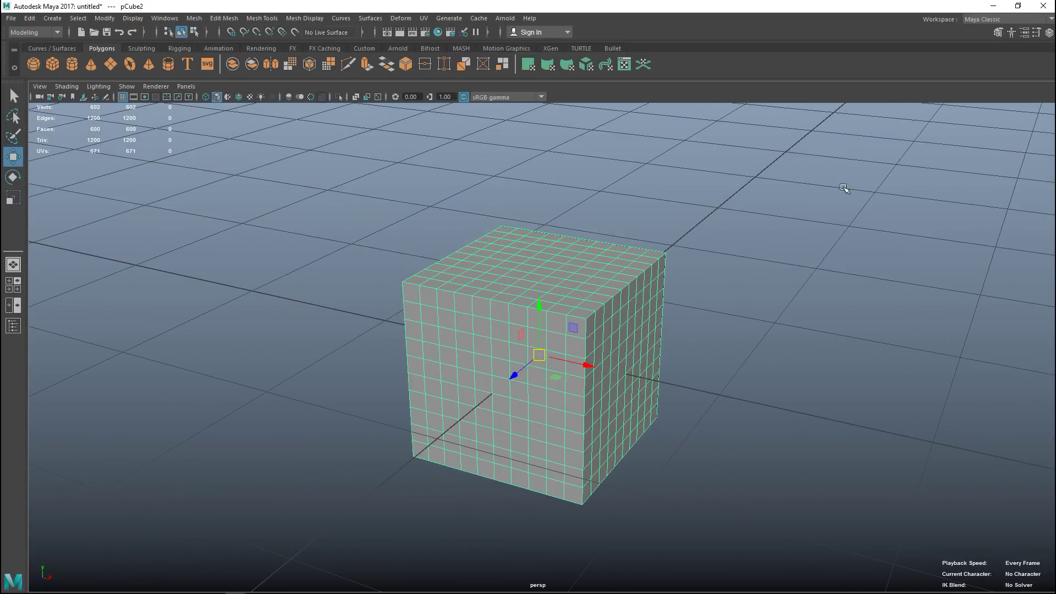
# Step: Triangulate the cube's mesh and inspect the triangles in wireframe display in object mode
pyautogui.click(194, 19)
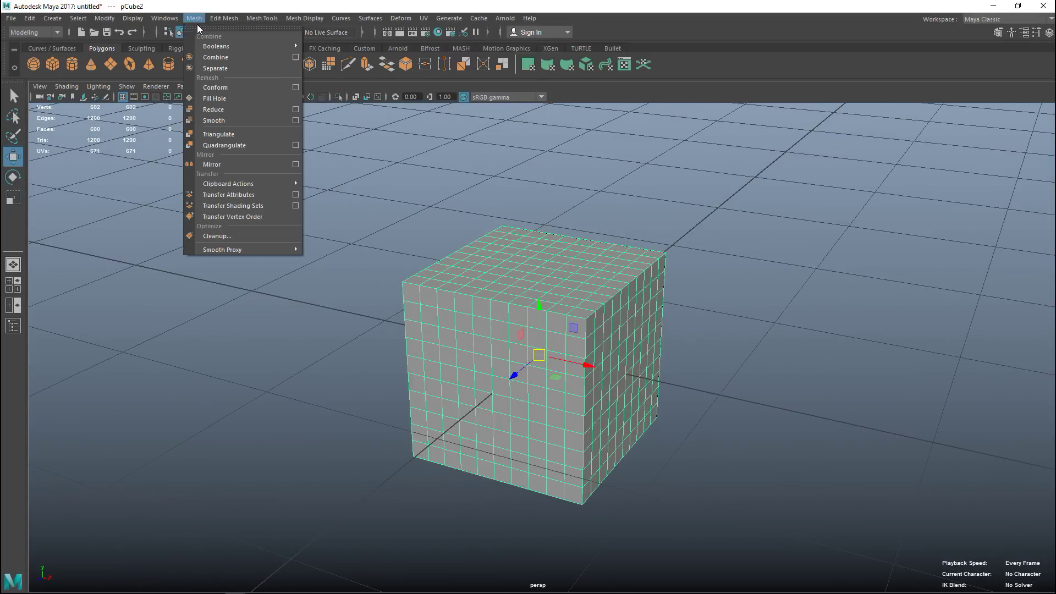
pyautogui.click(226, 136)
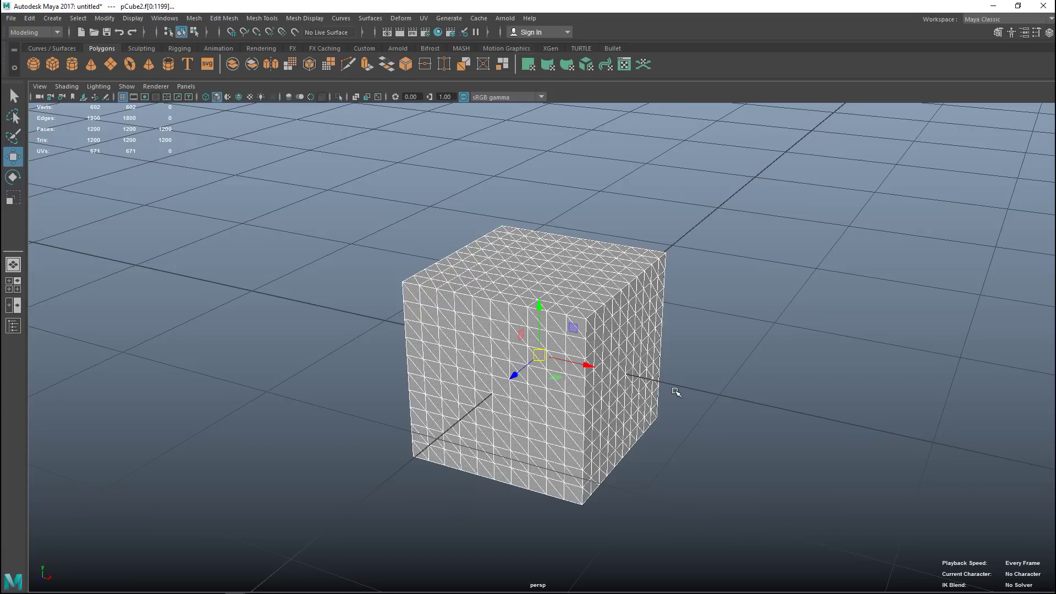
pyautogui.press('4')
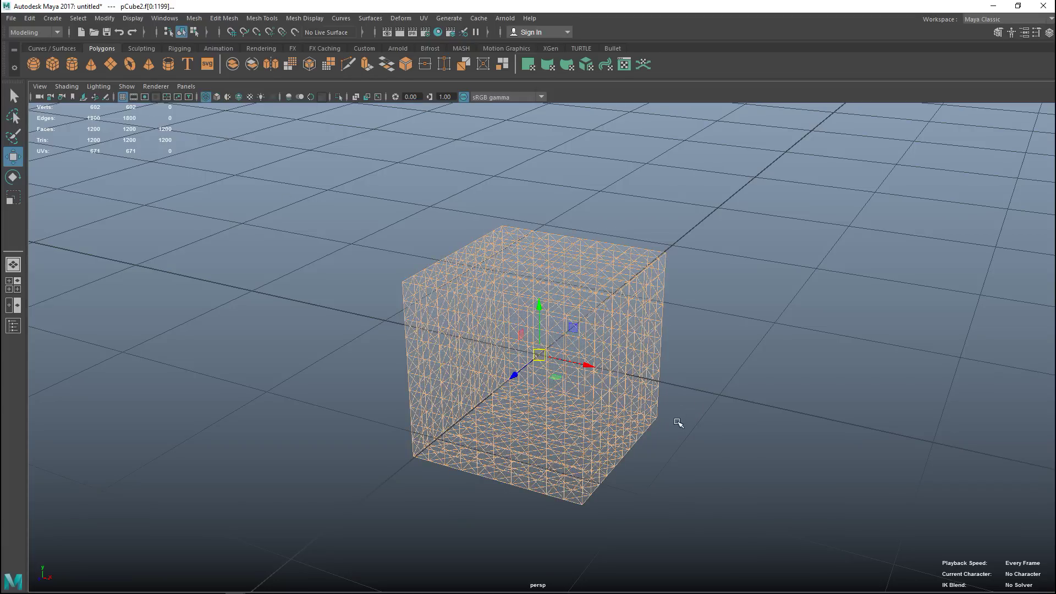
pyautogui.scroll(3, 676, 424)
pyautogui.moveTo(694, 415)
pyautogui.keyDown('alt'); pyautogui.mouseDown()
pyautogui.moveTo(652, 354)
pyautogui.moveTo(582, 389)
pyautogui.moveTo(608, 434)
pyautogui.moveTo(691, 440)
pyautogui.moveTo(682, 428)
pyautogui.mouseUp(); pyautogui.keyUp('alt')
pyautogui.press('F8')
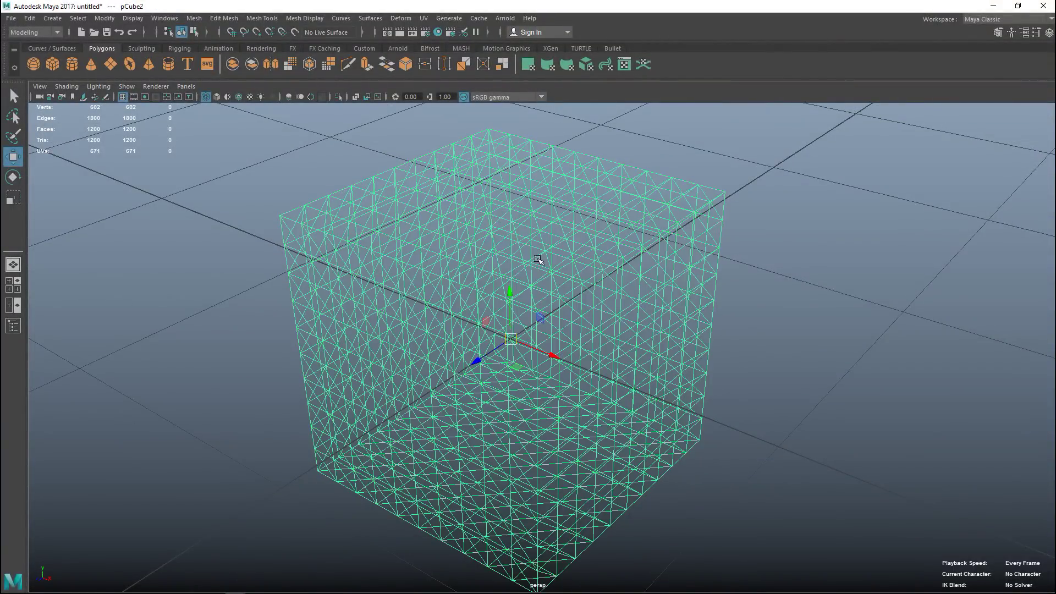
pyautogui.keyDown('alt'); pyautogui.moveTo(605, 438); pyautogui.dragTo(660, 428); pyautogui.keyUp('alt')
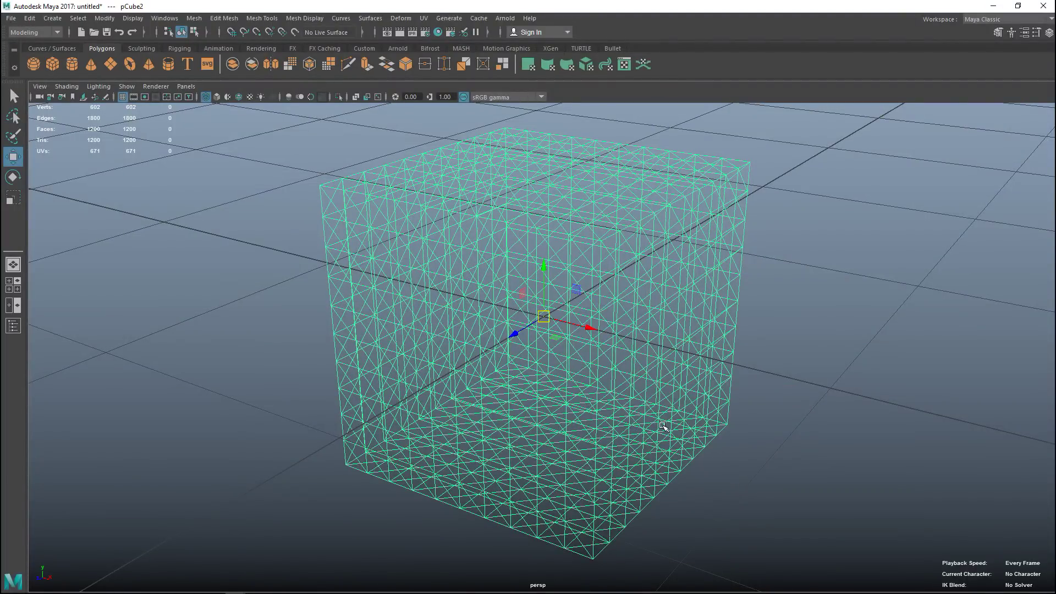
# Step: Undo the triangulation of the cube
pyautogui.hotkey('ctrl', 'z')
pyautogui.hotkey('ctrl', 'z')
pyautogui.hotkey('ctrl', 'z')
# Step: Examine the quad topology of the wireframe cube from several angles
pyautogui.keyDown('alt'); pyautogui.moveTo(697, 478); pyautogui.dragTo(759, 462); pyautogui.keyUp('alt')
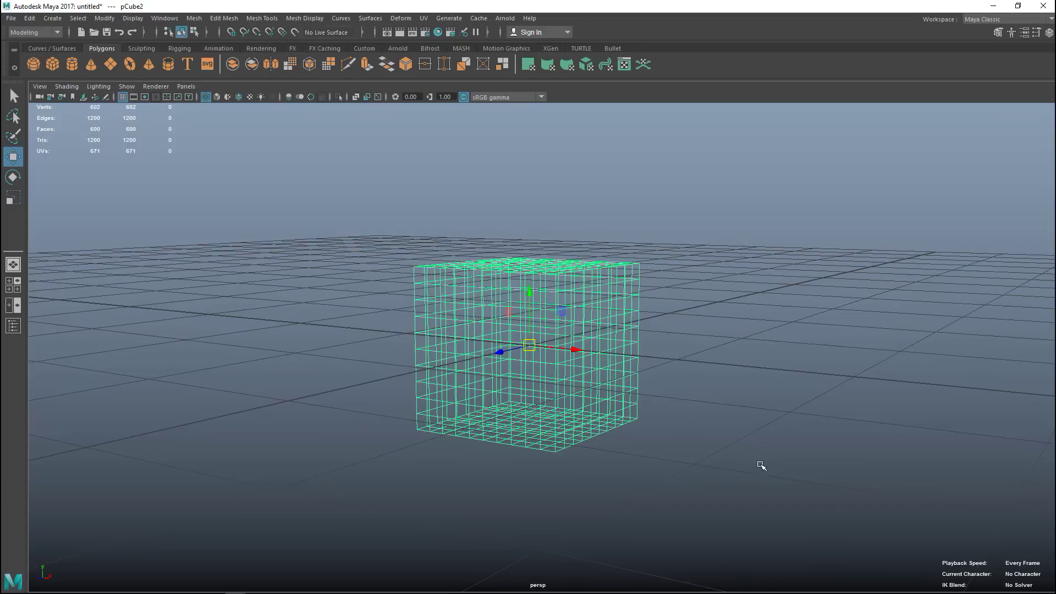
pyautogui.press('F9')
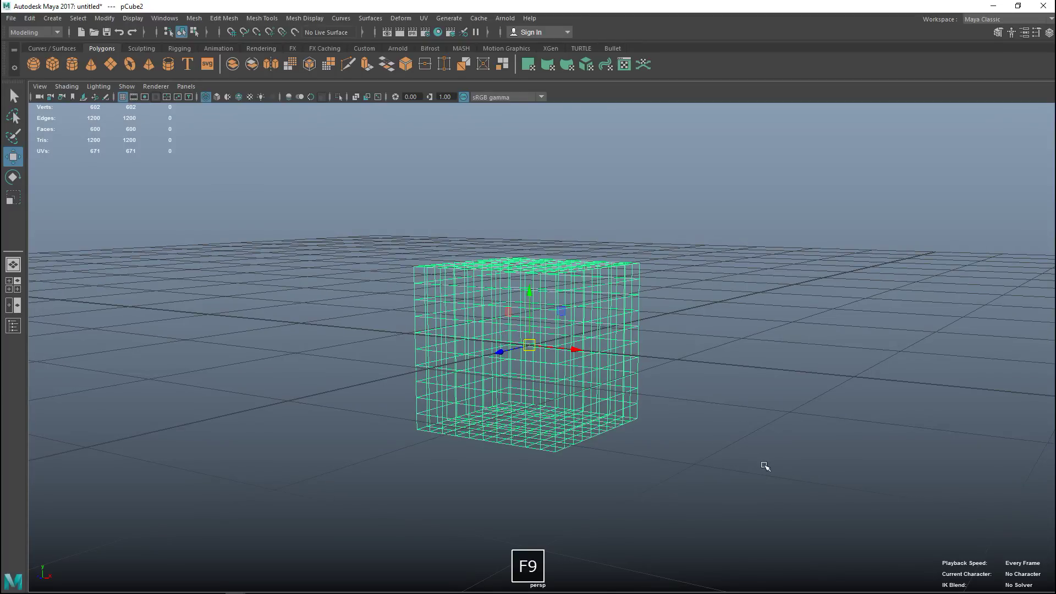
pyautogui.keyDown('alt'); pyautogui.moveTo(666, 373); pyautogui.dragTo(658, 400); pyautogui.keyUp('alt')
pyautogui.keyDown('alt'); pyautogui.moveTo(653, 415); pyautogui.dragTo(643, 352, button='middle'); pyautogui.keyUp('alt')
pyautogui.scroll(4, 642, 374)
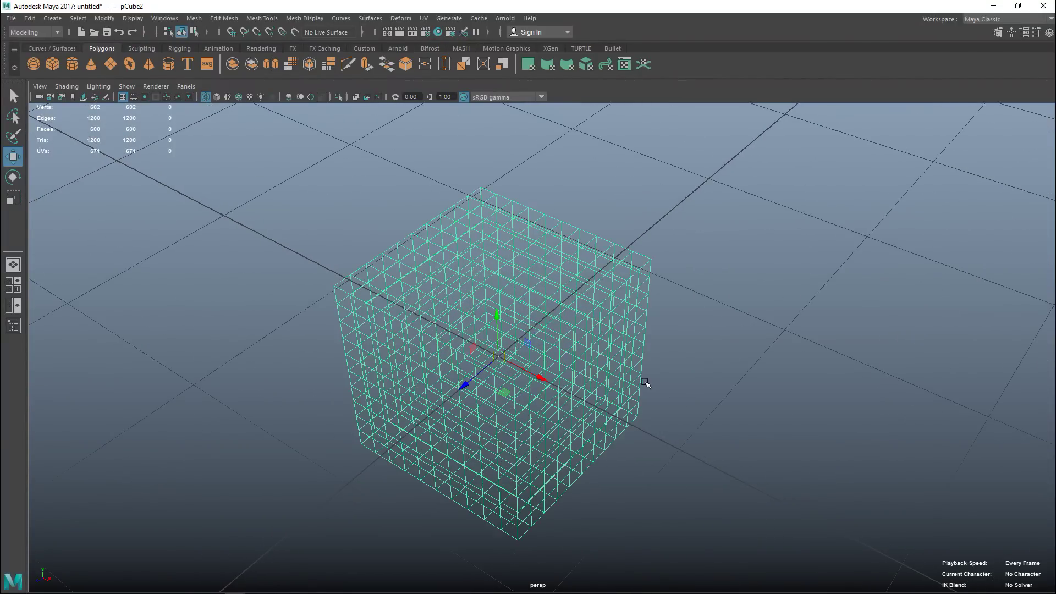
pyautogui.keyDown('alt'); pyautogui.moveTo(698, 396); pyautogui.dragTo(685, 440); pyautogui.keyUp('alt')
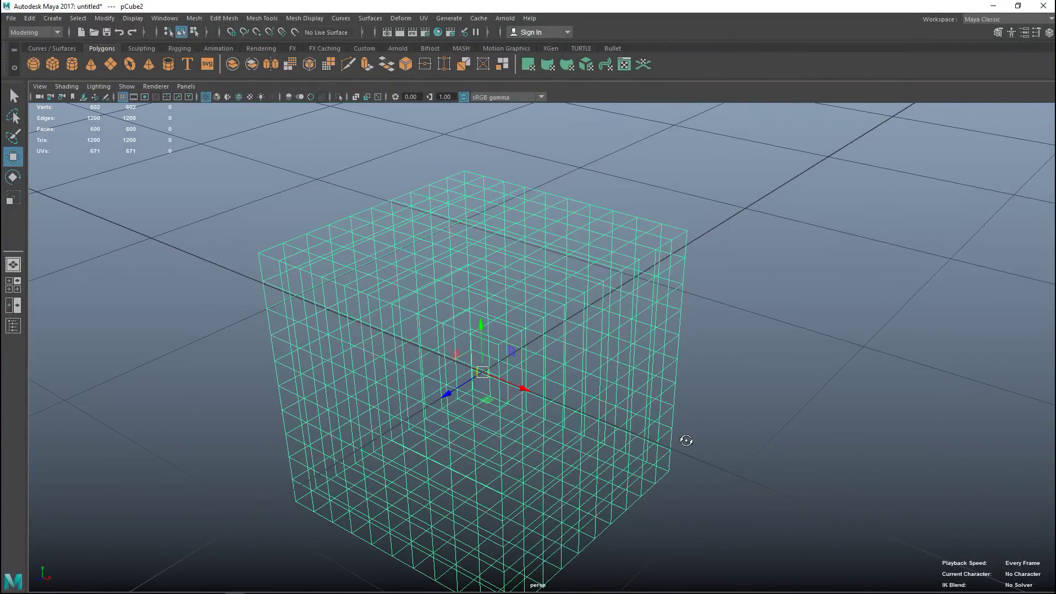
pyautogui.keyDown('alt'); pyautogui.moveTo(671, 461); pyautogui.dragTo(691, 436, button='middle'); pyautogui.keyUp('alt')
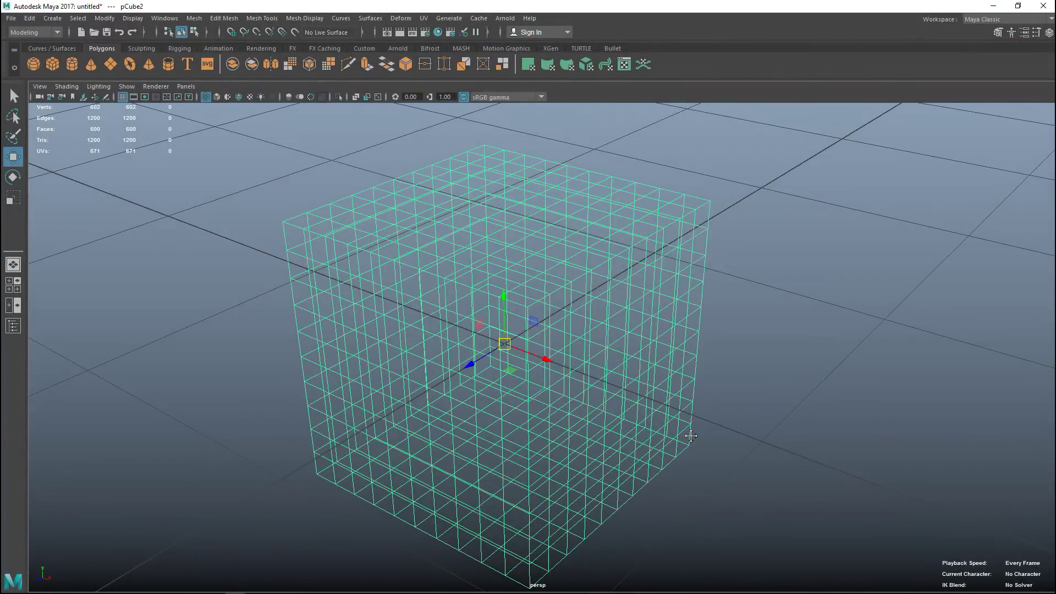
pyautogui.scroll(-3, 691, 460)
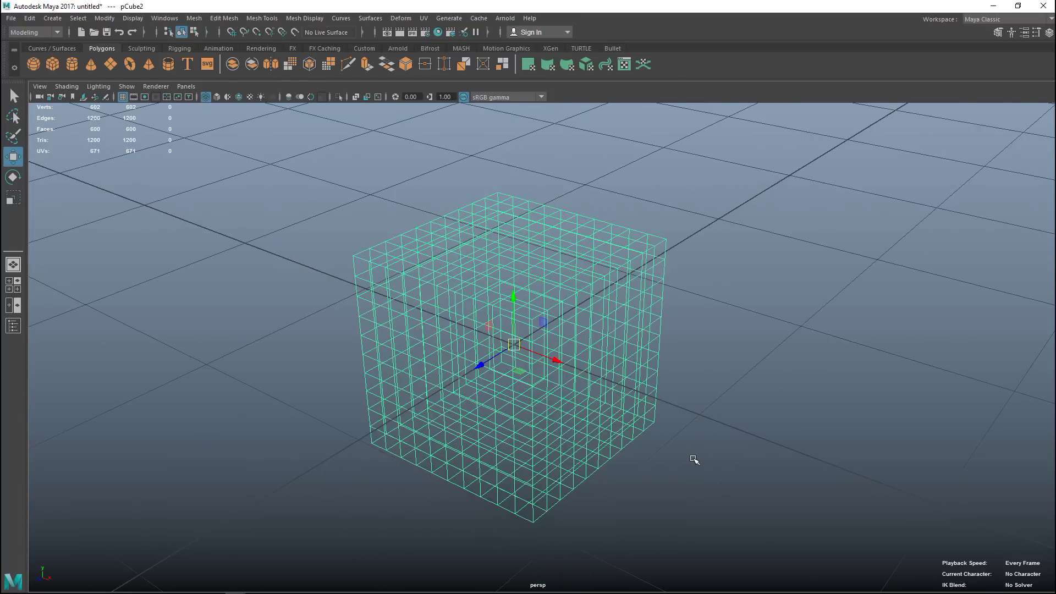
# Step: Replace the wireframe cube with a polygon cylinder in shaded display
pyautogui.press('Delete')
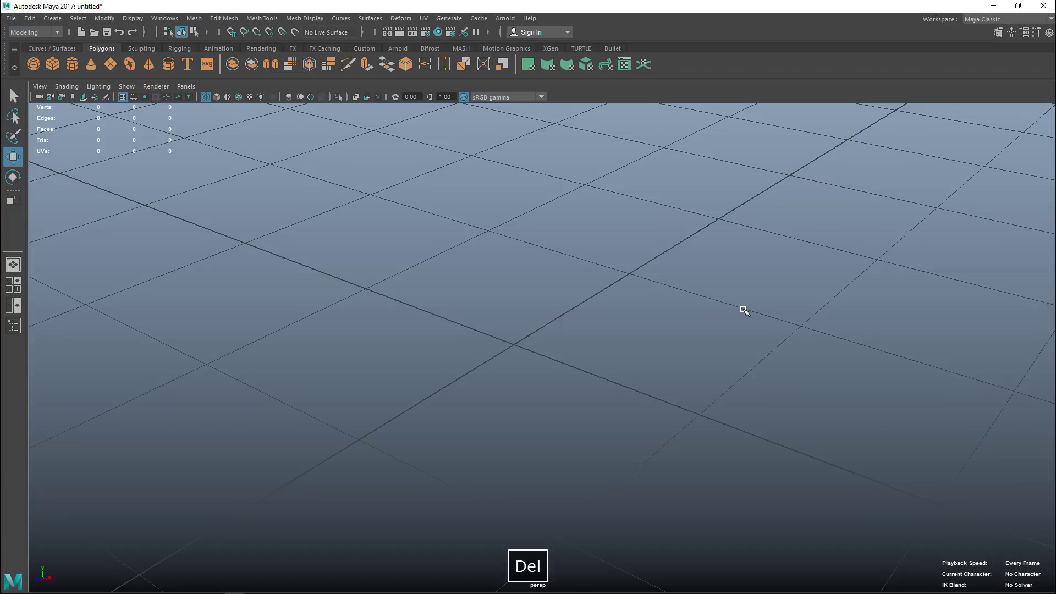
pyautogui.click(69, 64)
pyautogui.scroll(-5, 389, 251)
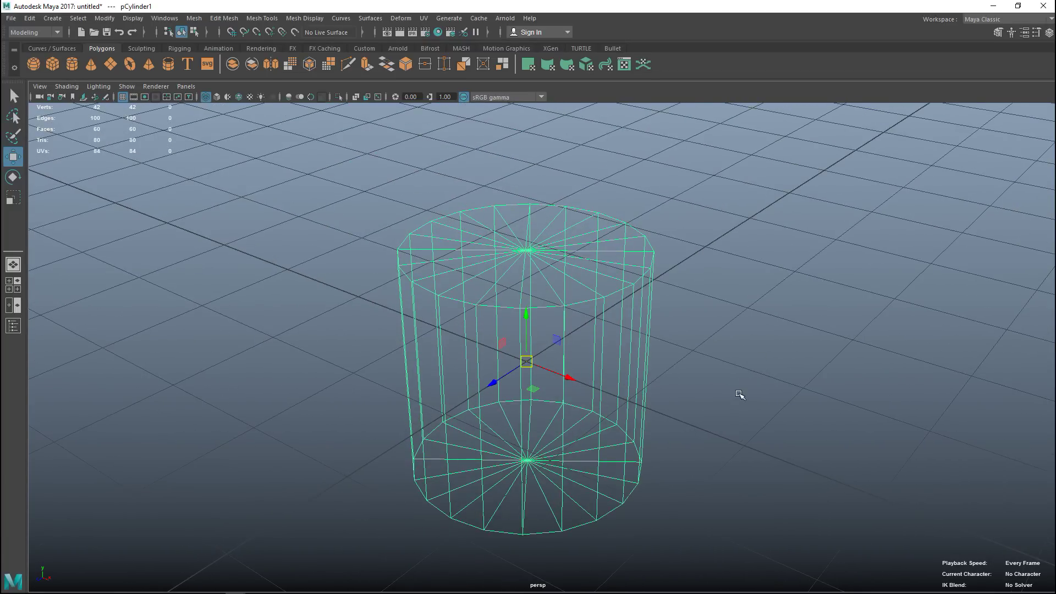
pyautogui.press('5')
pyautogui.moveTo(761, 374)
pyautogui.keyDown('alt'); pyautogui.mouseDown()
pyautogui.moveTo(727, 328)
pyautogui.moveTo(723, 369)
pyautogui.moveTo(737, 373)
pyautogui.mouseUp(); pyautogui.keyUp('alt')
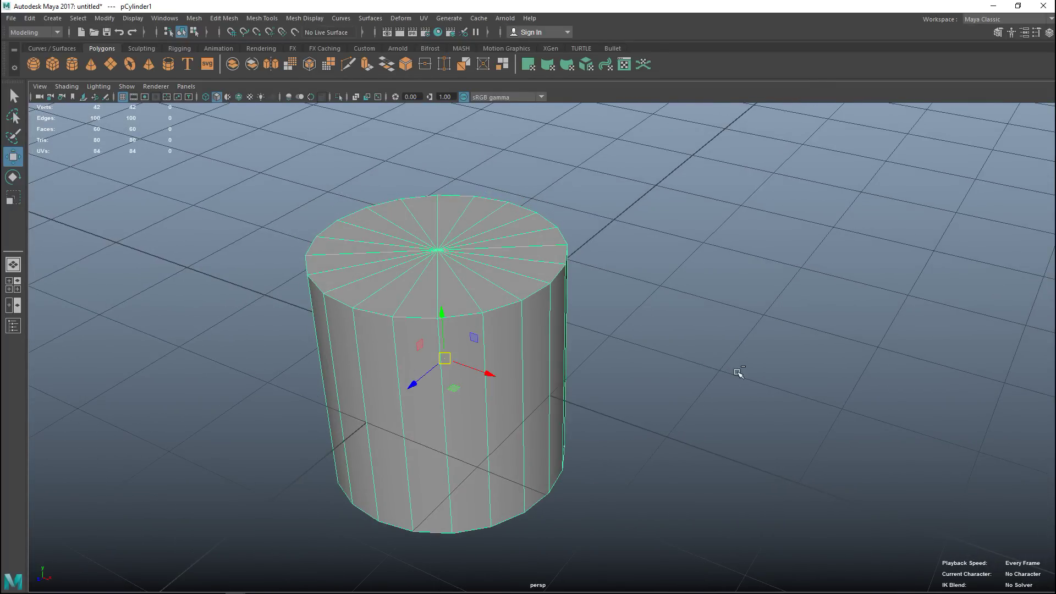
# Step: Set the cylinder's cap subdivisions to 0 in its creation attributes and hide the Attribute Editor
pyautogui.hotkey('ctrl', 'a')
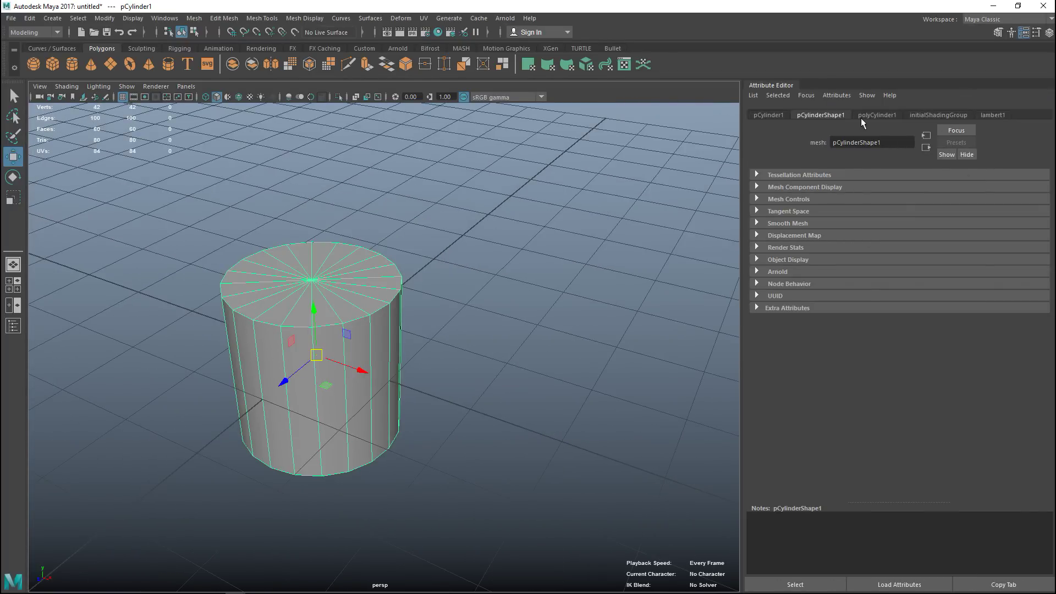
pyautogui.click(879, 116)
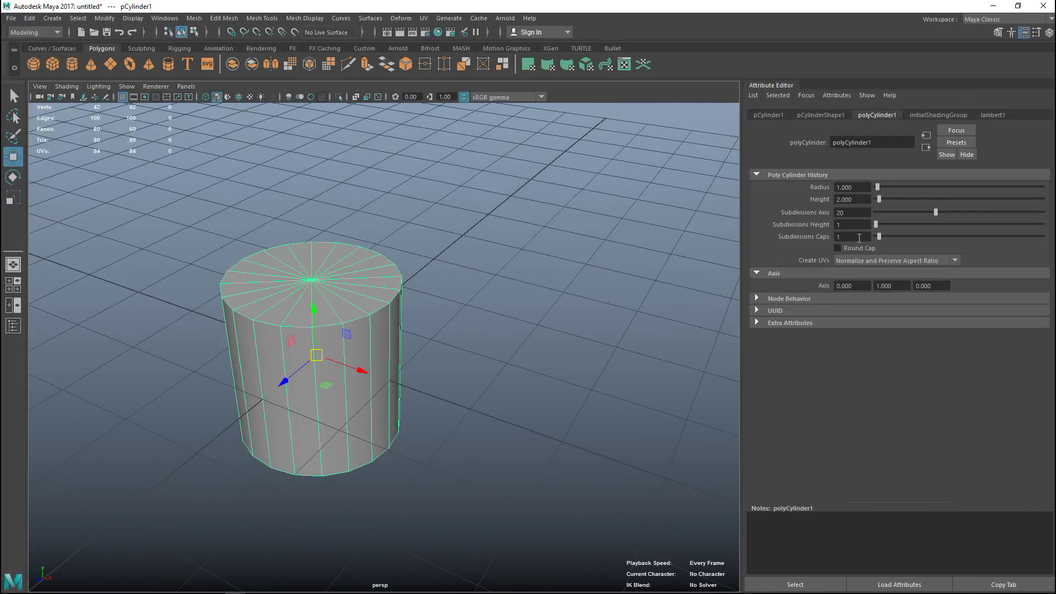
pyautogui.write('0')
pyautogui.press('Return')
pyautogui.keyDown('alt'); pyautogui.moveTo(608, 290); pyautogui.dragTo(665, 292, button='middle'); pyautogui.keyUp('alt')
pyautogui.click(1024, 32)
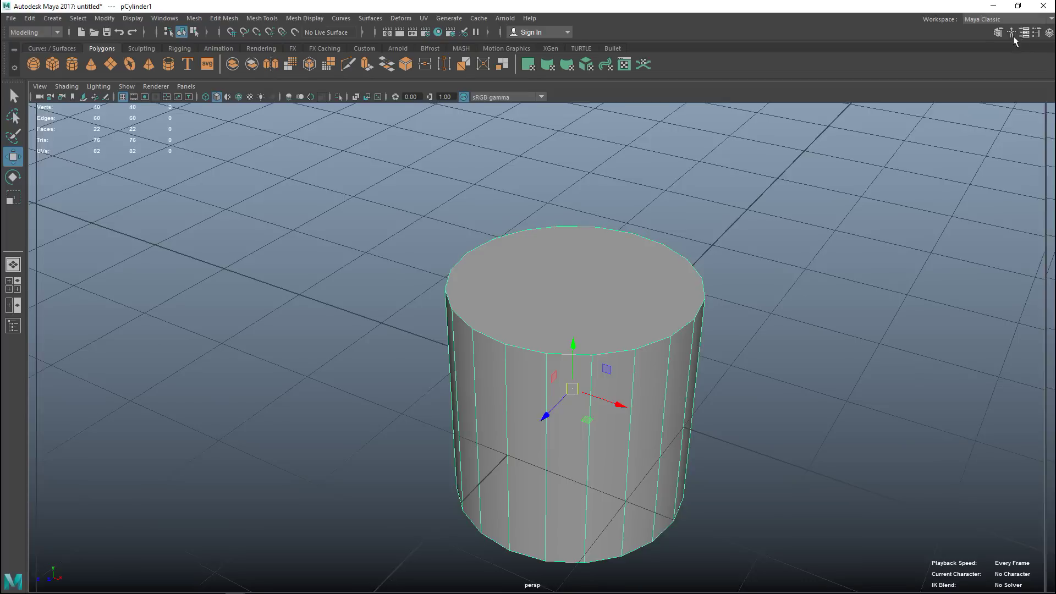
pyautogui.keyDown('alt'); pyautogui.moveTo(739, 329); pyautogui.dragTo(689, 326, button='middle'); pyautogui.keyUp('alt')
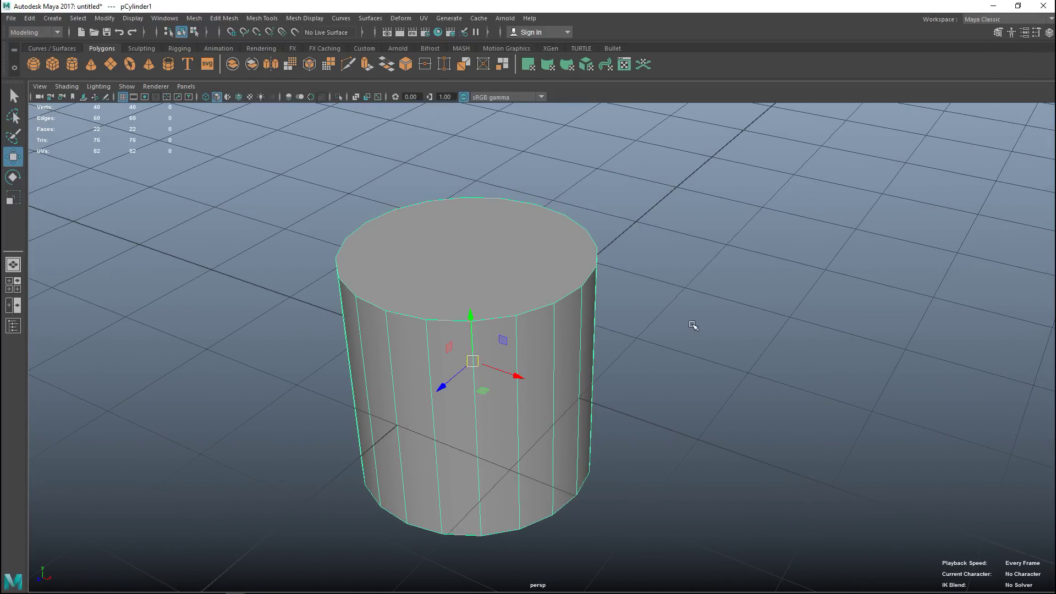
# Step: Select the cylinder's n-gon top face in face mode, and switch to vertex mode to show the vertices around its rim
pyautogui.moveTo(471, 252); pyautogui.dragTo(475, 282, button='right')
pyautogui.click(420, 271)
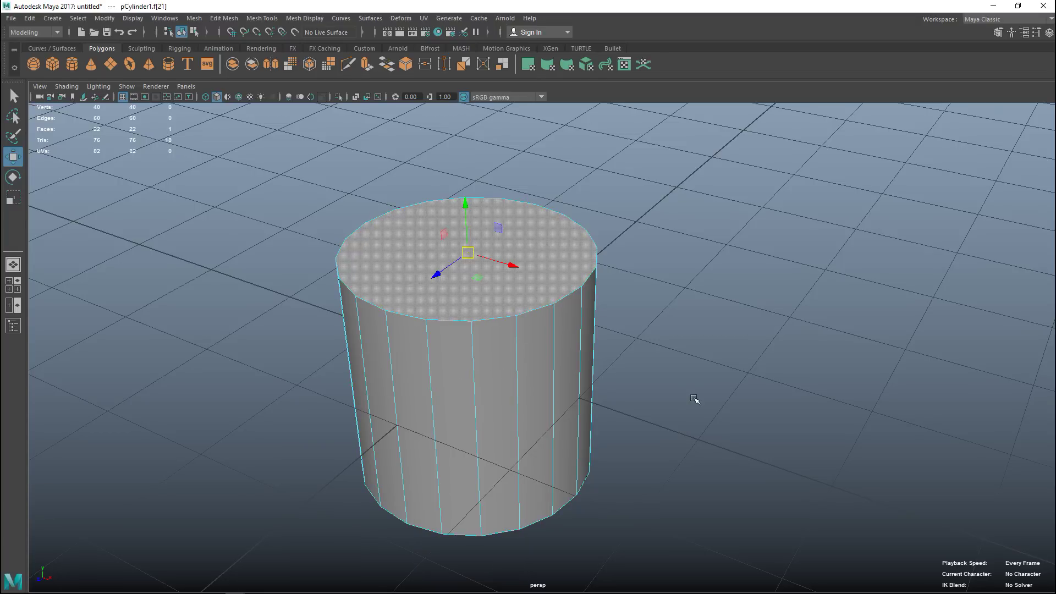
pyautogui.scroll(3, 694, 397)
pyautogui.keyDown('alt'); pyautogui.moveTo(718, 279); pyautogui.dragTo(749, 288); pyautogui.keyUp('alt')
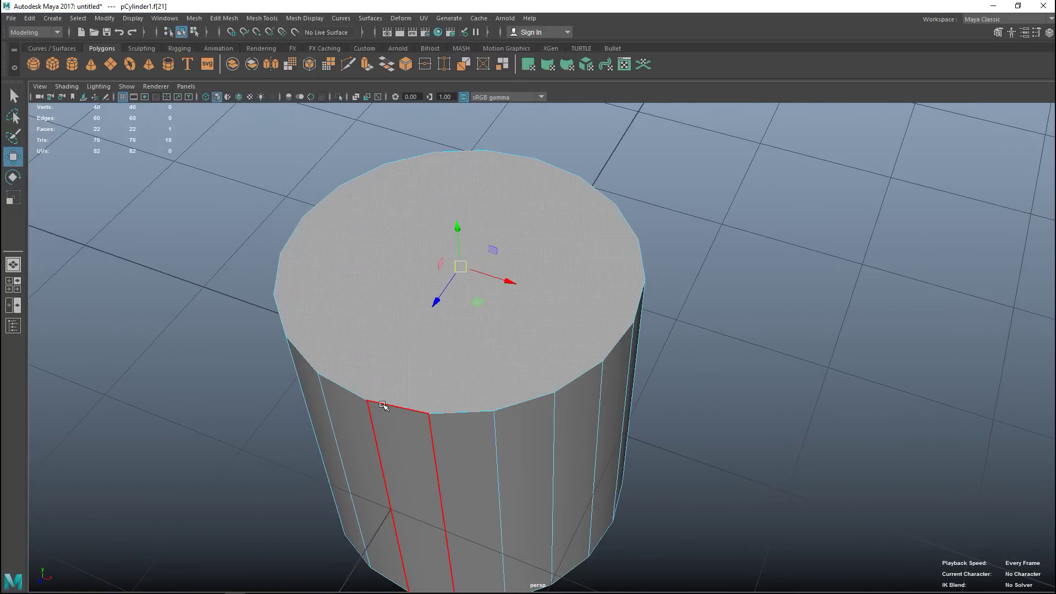
pyautogui.moveTo(385, 266); pyautogui.dragTo(339, 280, button='right')
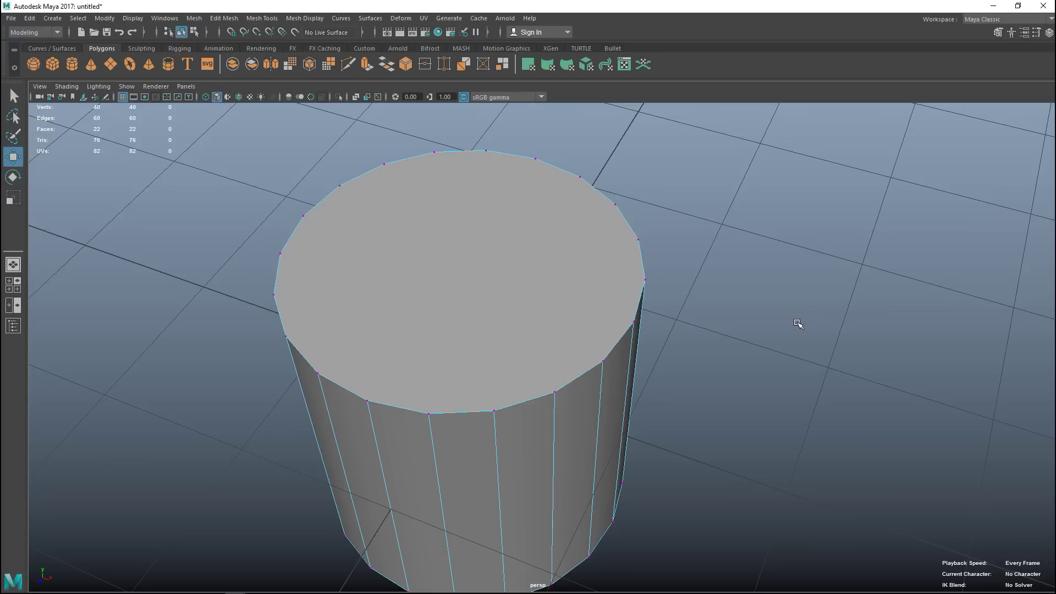
# Step: Return the cylinder to object mode and open the mesh Cleanup options
pyautogui.keyDown('alt'); pyautogui.moveTo(797, 324); pyautogui.dragTo(745, 330, button='right'); pyautogui.keyUp('alt')
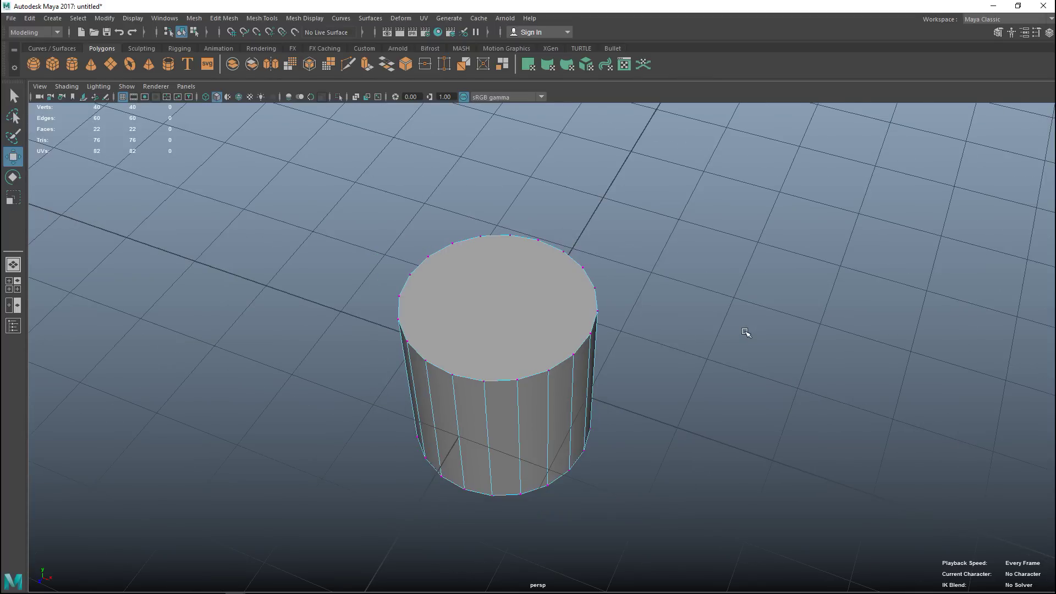
pyautogui.moveTo(683, 406)
pyautogui.keyDown('alt'); pyautogui.mouseDown()
pyautogui.moveTo(676, 350)
pyautogui.moveTo(667, 387)
pyautogui.moveTo(678, 396)
pyautogui.mouseUp(); pyautogui.keyUp('alt')
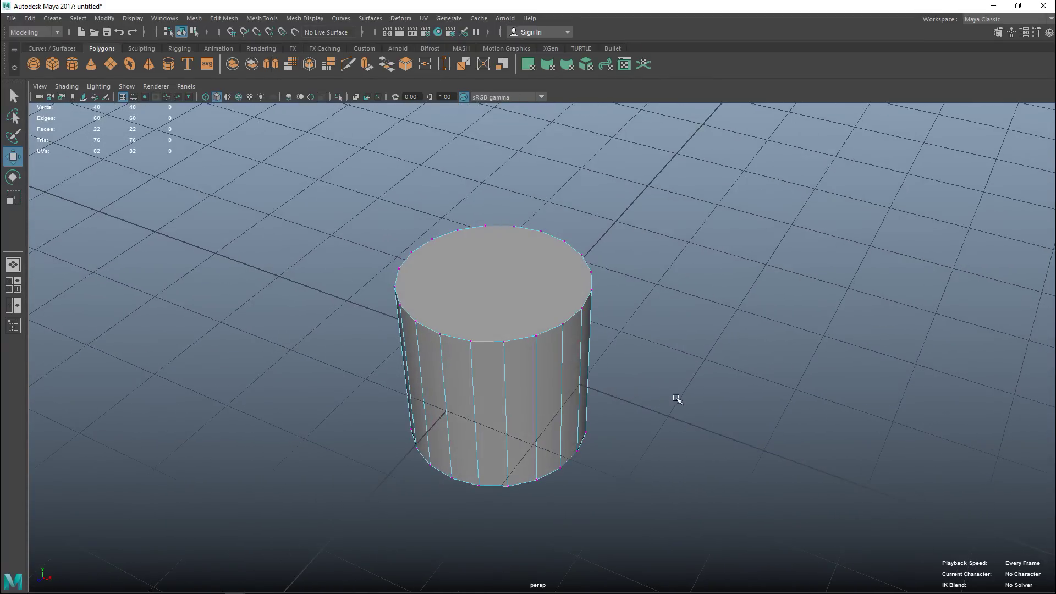
pyautogui.keyDown('alt'); pyautogui.moveTo(678, 391); pyautogui.dragTo(652, 358, button='middle'); pyautogui.keyUp('alt')
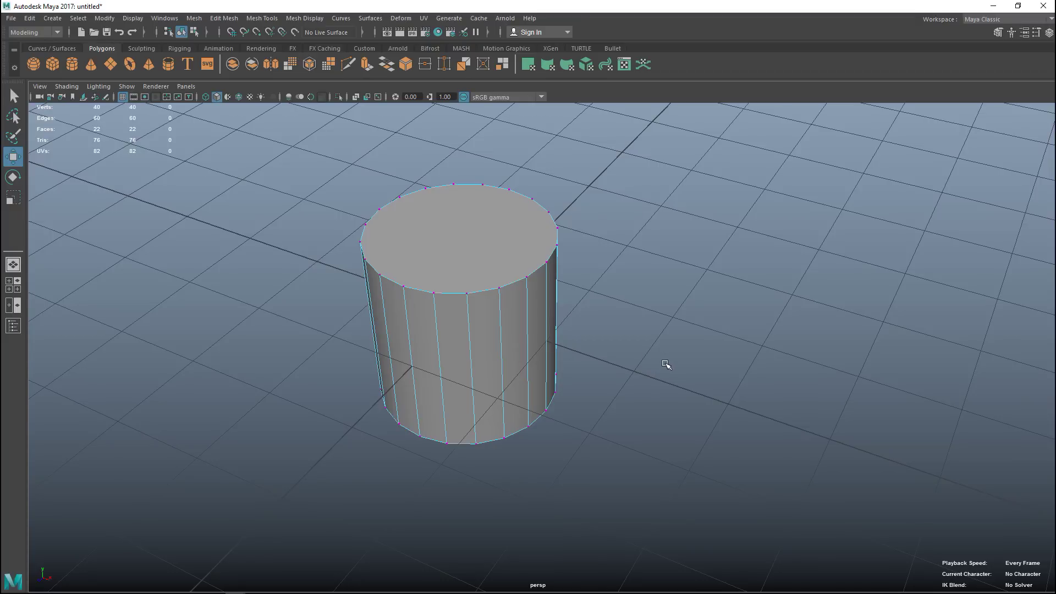
pyautogui.scroll(2, 665, 364)
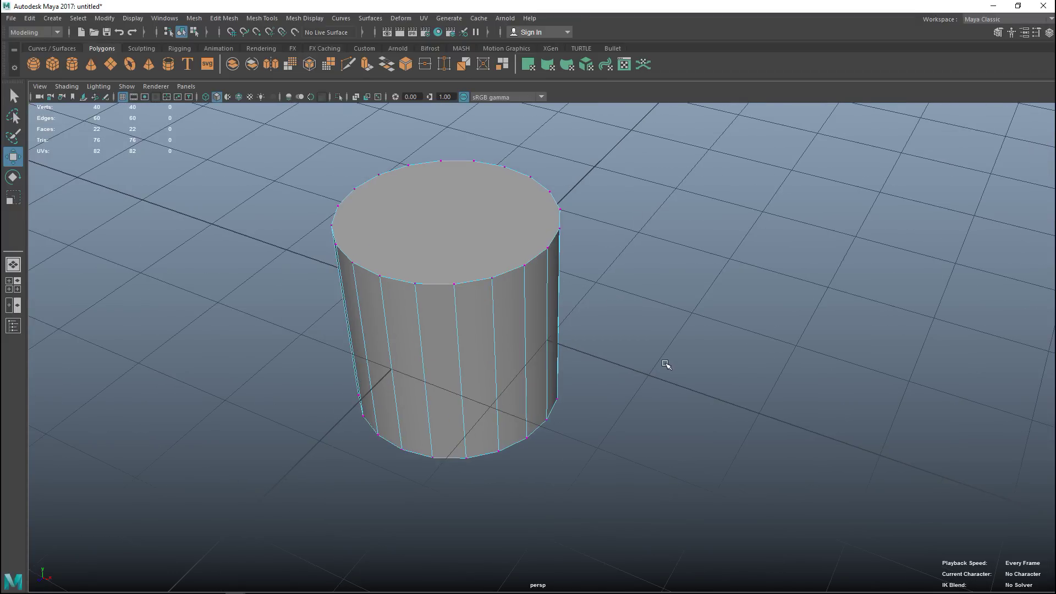
pyautogui.keyDown('alt'); pyautogui.moveTo(648, 394); pyautogui.dragTo(651, 391, button='middle'); pyautogui.keyUp('alt')
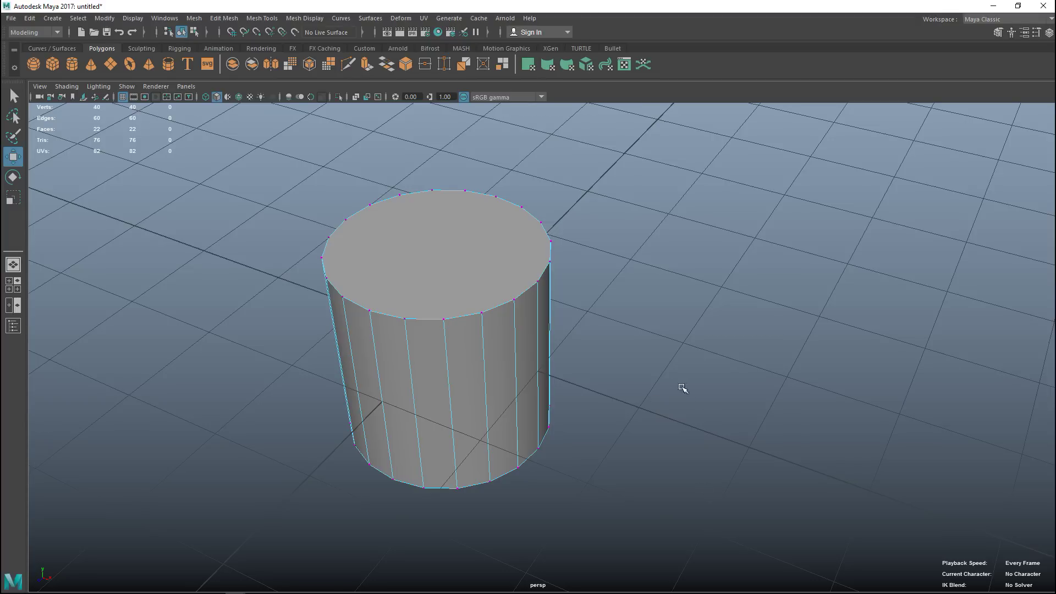
pyautogui.moveTo(472, 253); pyautogui.dragTo(534, 237, button='right')
pyautogui.click(194, 18)
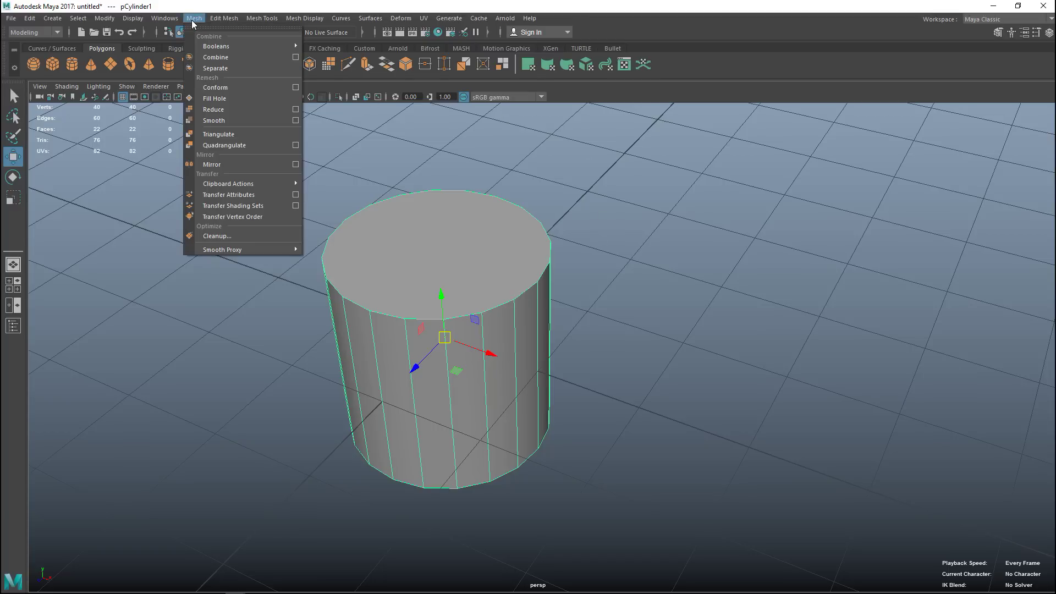
pyautogui.click(227, 236)
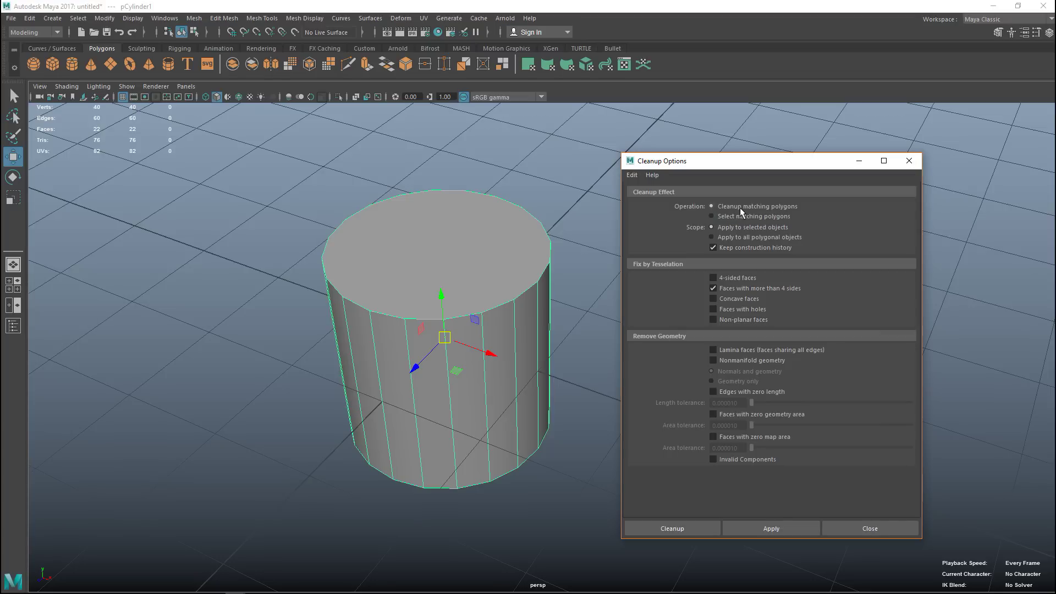
pyautogui.click(711, 216)
pyautogui.click(712, 206)
pyautogui.click(711, 216)
pyautogui.click(712, 206)
pyautogui.click(715, 217)
pyautogui.click(712, 206)
# Step: Apply Cleanup with the Select matching polygons operation to select the cylinder's faces with more than 4 sides
pyautogui.moveTo(367, 380)
pyautogui.keyDown('alt'); pyautogui.mouseDown()
pyautogui.moveTo(353, 259)
pyautogui.moveTo(366, 389)
pyautogui.mouseUp(); pyautogui.keyUp('alt')
pyautogui.keyDown('alt'); pyautogui.moveTo(366, 388); pyautogui.dragTo(316, 382, button='middle'); pyautogui.keyUp('alt')
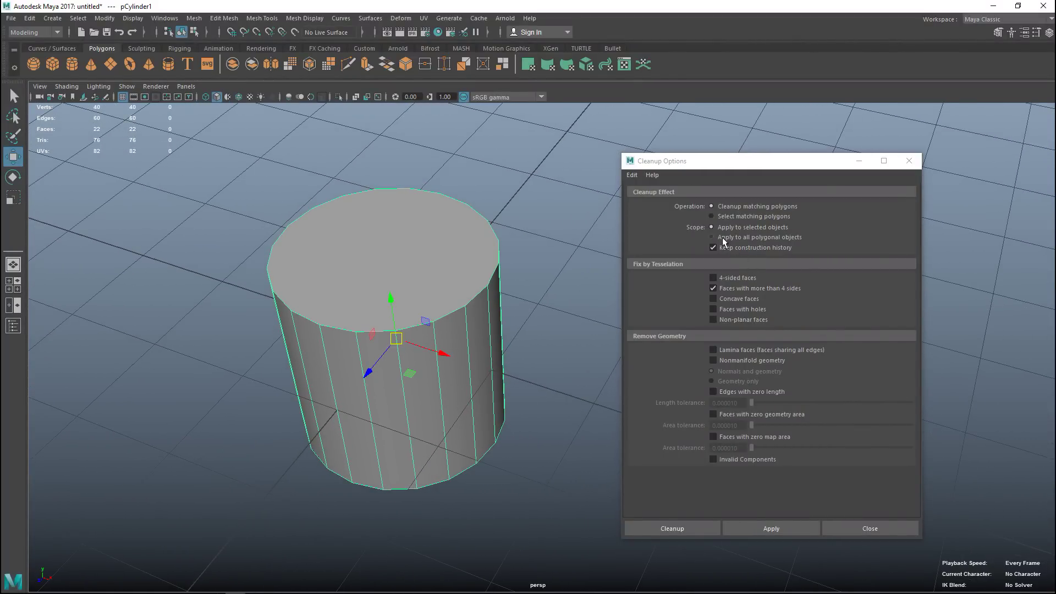
pyautogui.click(714, 215)
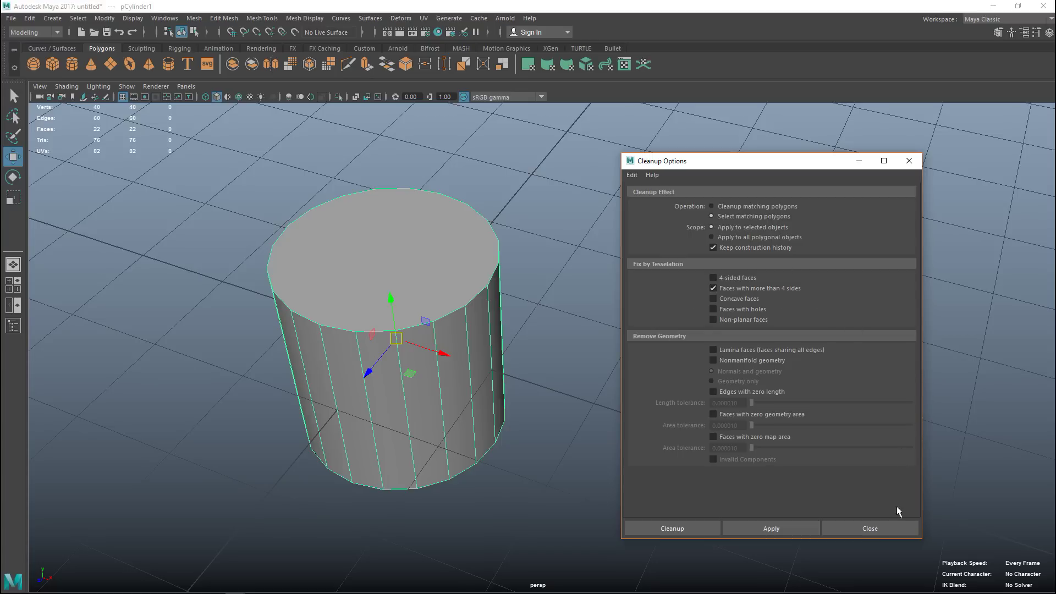
pyautogui.click(789, 527)
pyautogui.moveTo(463, 533)
pyautogui.keyDown('alt'); pyautogui.mouseDown()
pyautogui.moveTo(471, 395)
pyautogui.moveTo(479, 526)
pyautogui.mouseUp(); pyautogui.keyUp('alt')
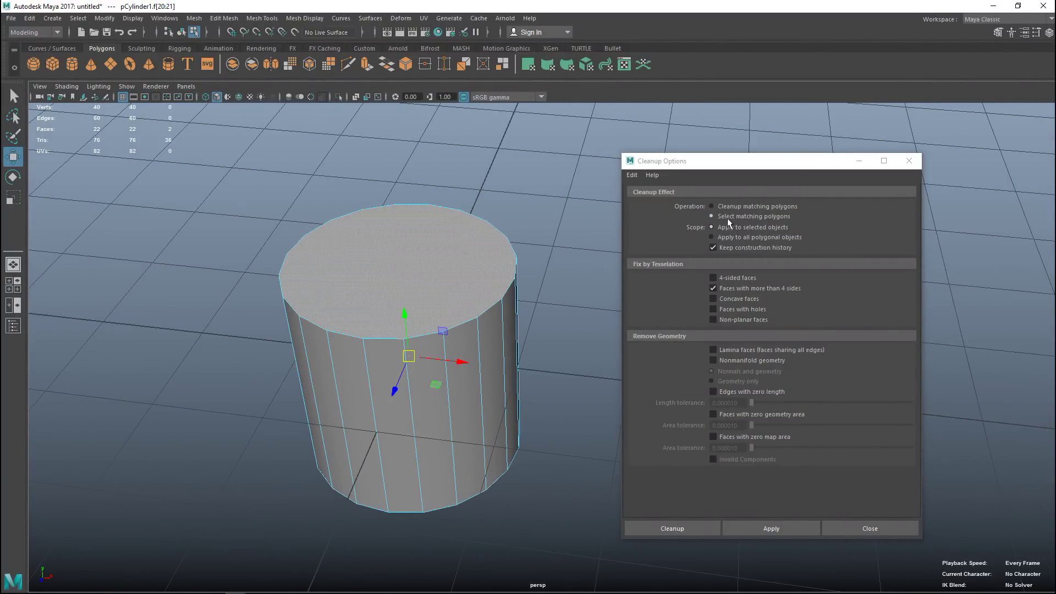
# Step: Apply Cleanup with the Cleanup matching polygons operation to split the cylinder's n-gon caps into triangles, and inspect the top cap
pyautogui.click(712, 206)
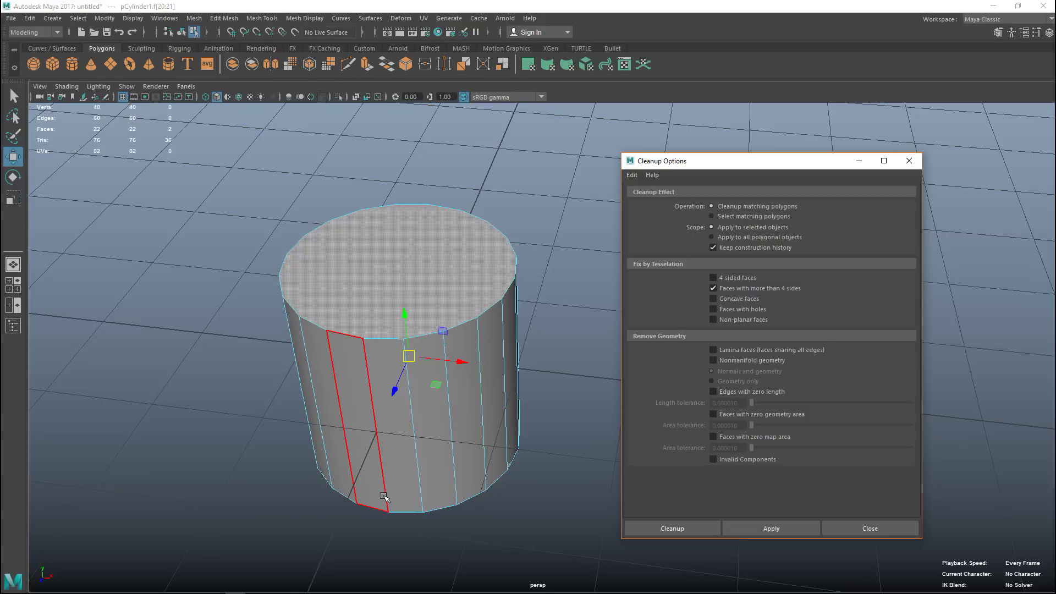
pyautogui.click(773, 529)
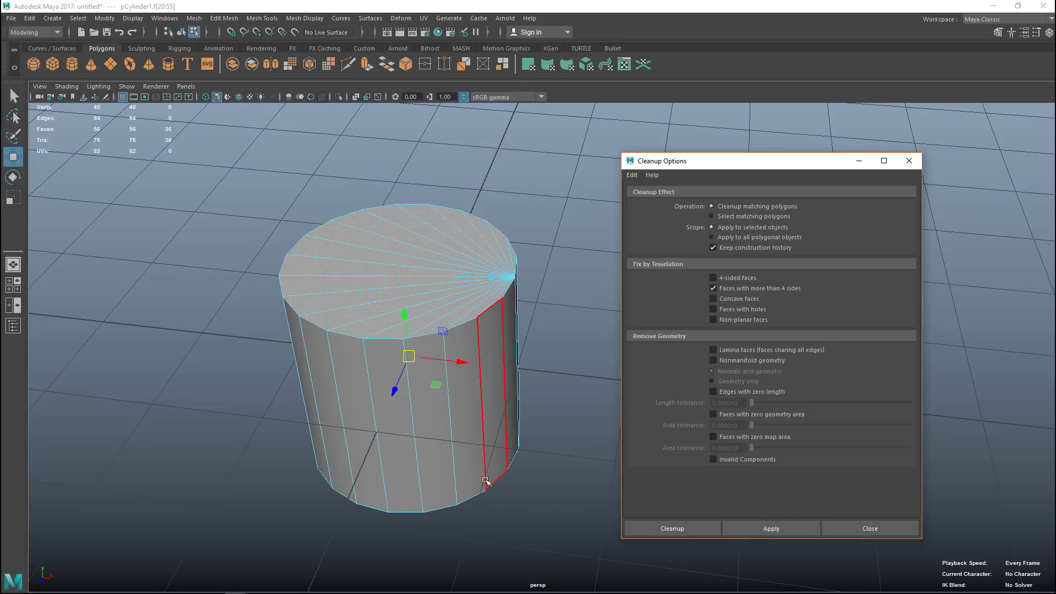
pyautogui.keyDown('alt'); pyautogui.moveTo(490, 481); pyautogui.dragTo(408, 454); pyautogui.keyUp('alt')
pyautogui.scroll(3, 354, 460)
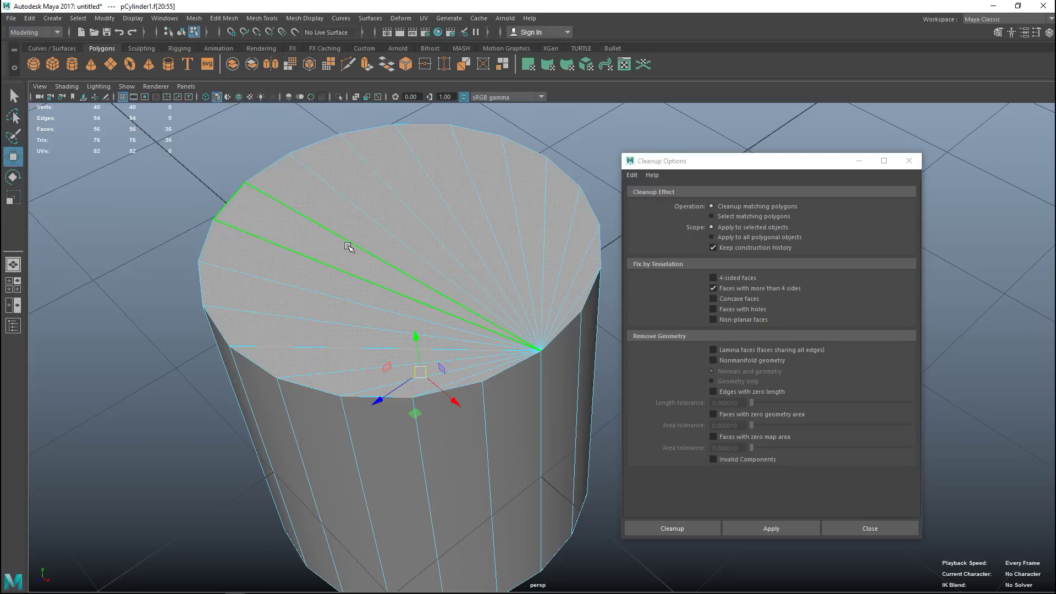
pyautogui.scroll(-6, 182, 434)
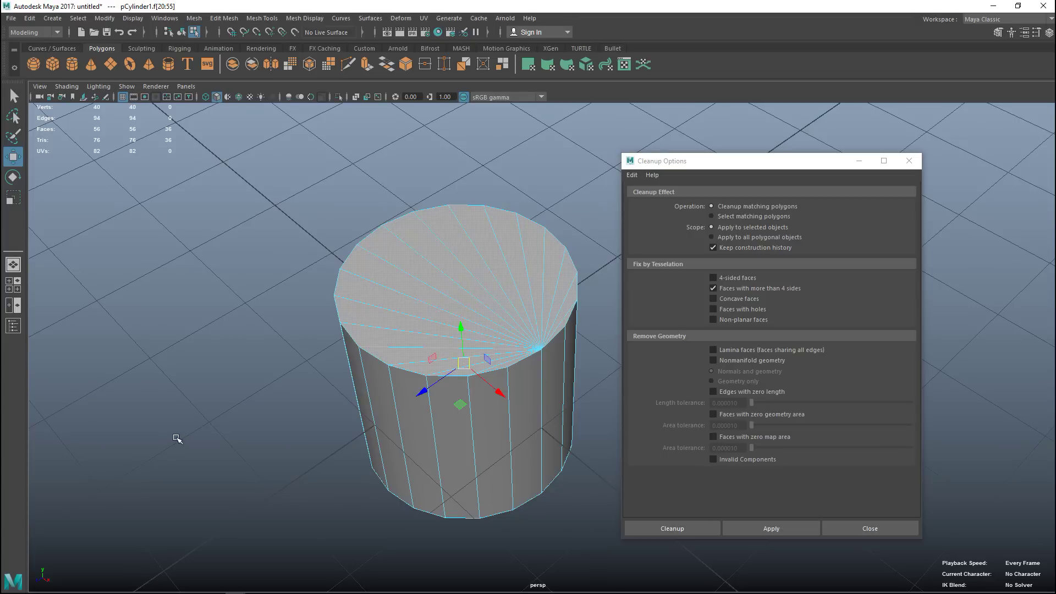
pyautogui.keyDown('alt'); pyautogui.moveTo(235, 419); pyautogui.dragTo(271, 488); pyautogui.keyUp('alt')
pyautogui.keyDown('alt'); pyautogui.moveTo(272, 488); pyautogui.dragTo(220, 428, button='middle'); pyautogui.keyUp('alt')
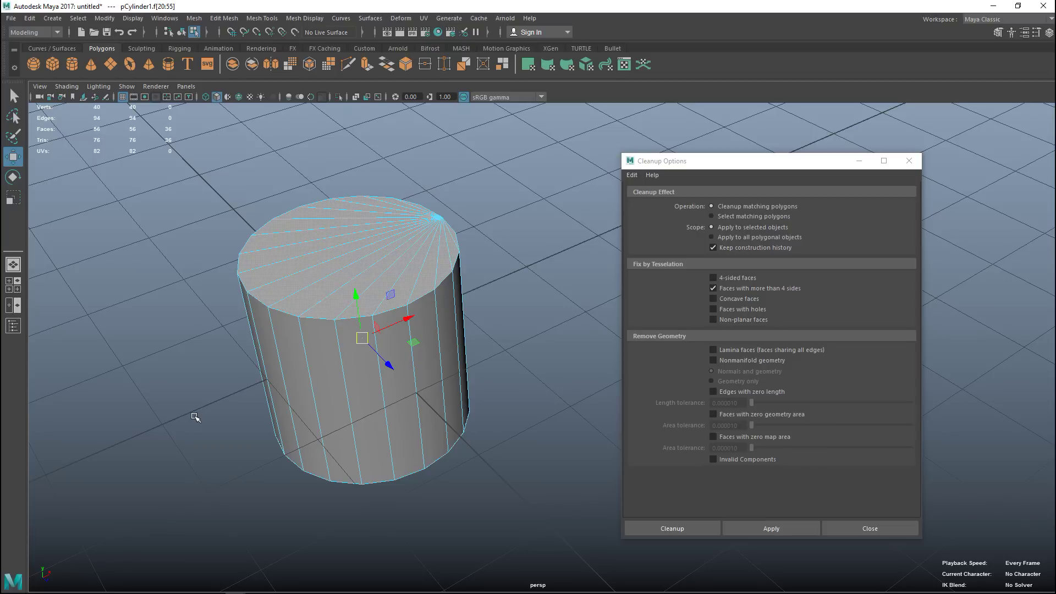